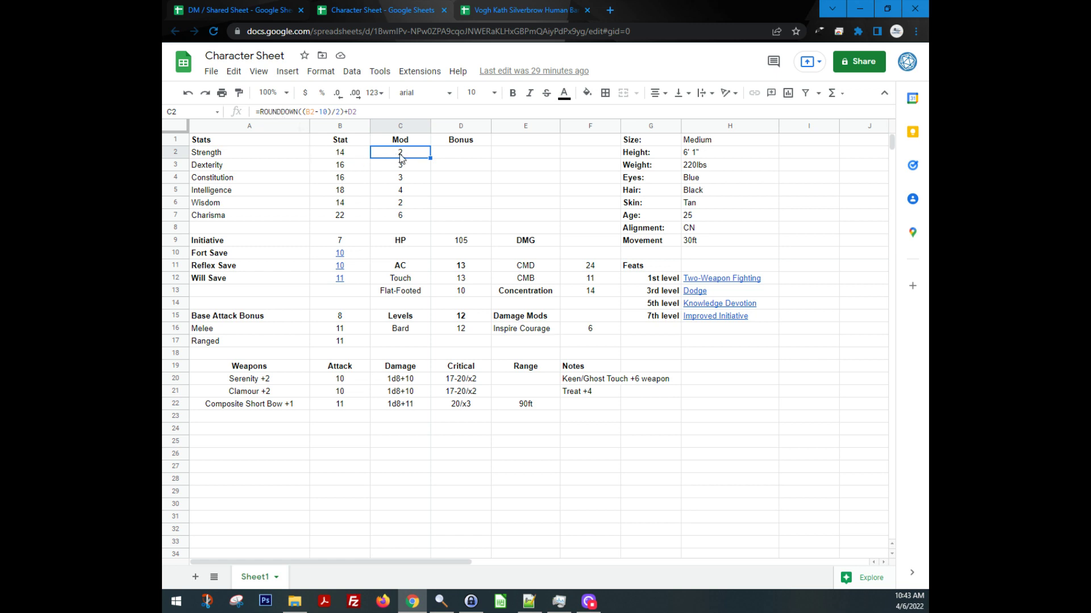
Enter a bonus of 2 for Dexterity in cell D3 and check its Mod formula.
click(461, 155)
key(Down)
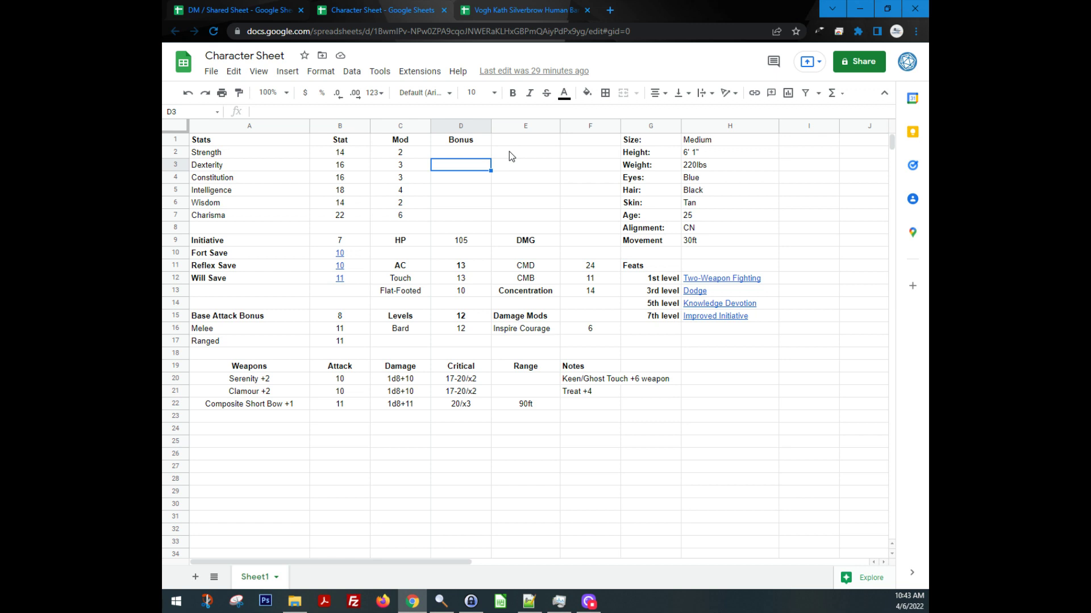
key(Left)
key(Left)
key(Left)
key(Right)
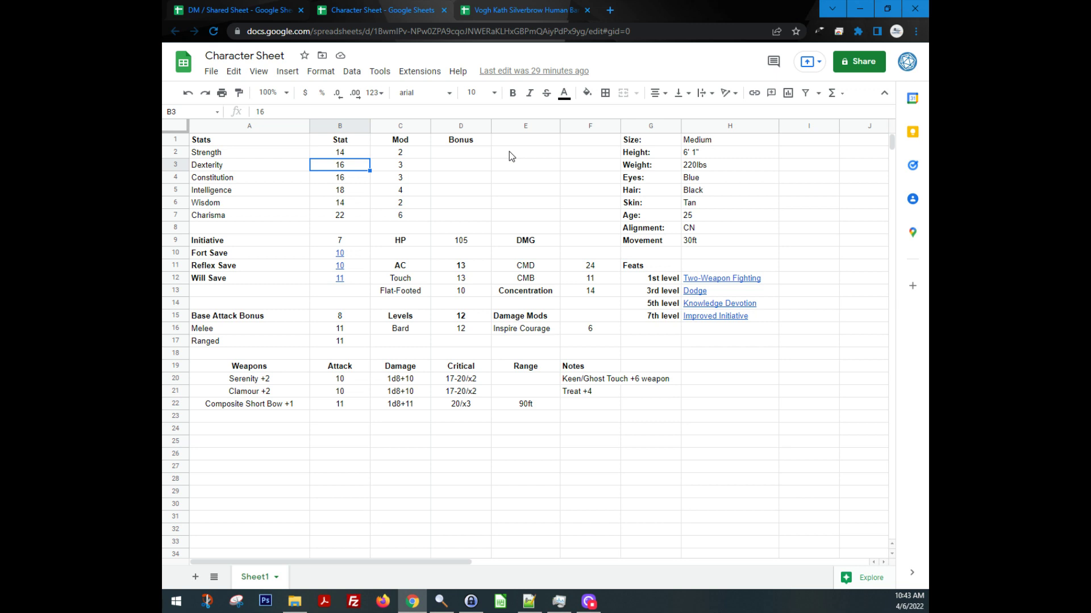
key(Right)
key(Right)
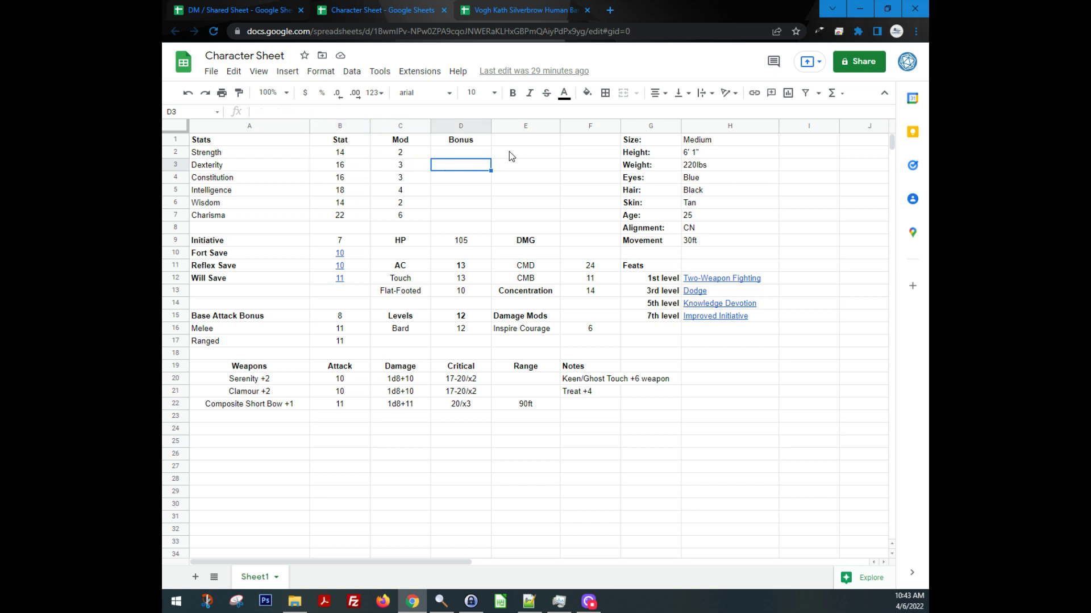
text(2)
key(Tab)
key(Left)
key(Left)
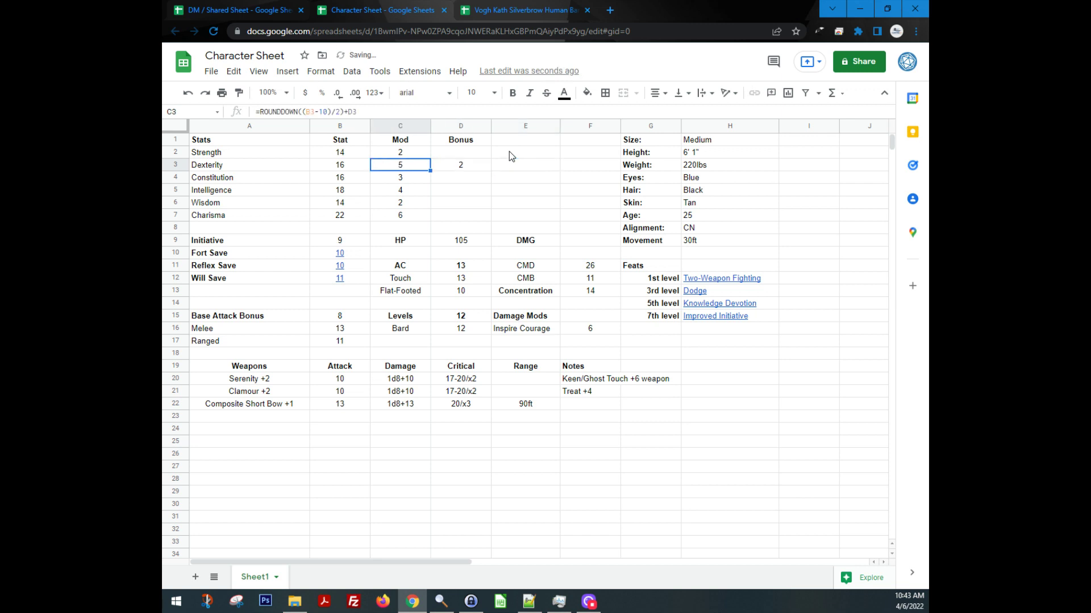
Clear the Dexterity bonus in cell D3.
key(Right)
key(Left)
key(Right)
key(Delete)
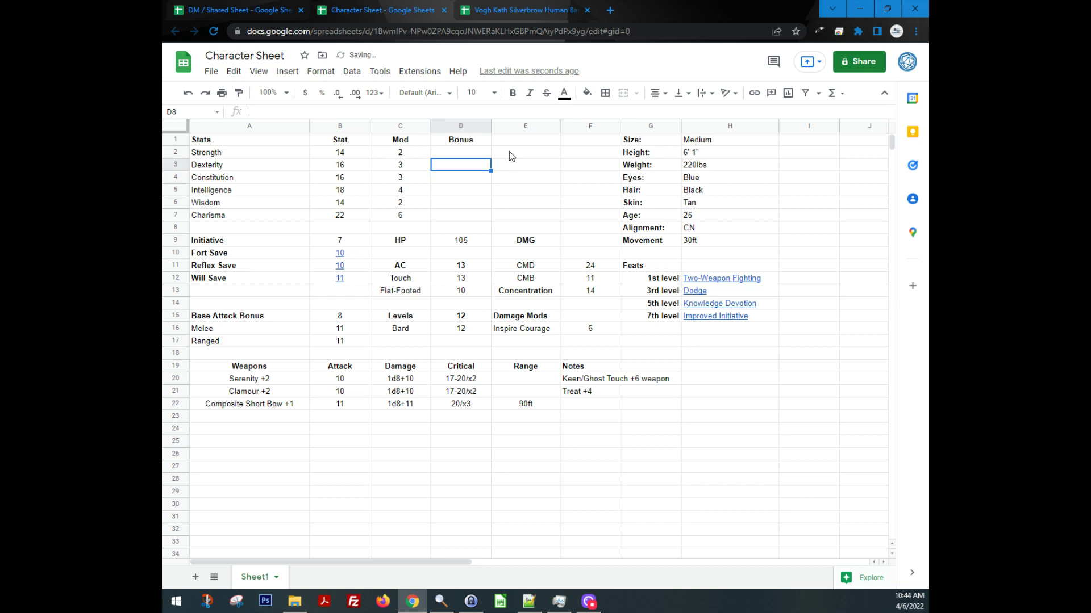
Enter 2 again as the Dexterity bonus and check the Initiative formula in B9.
text(2)
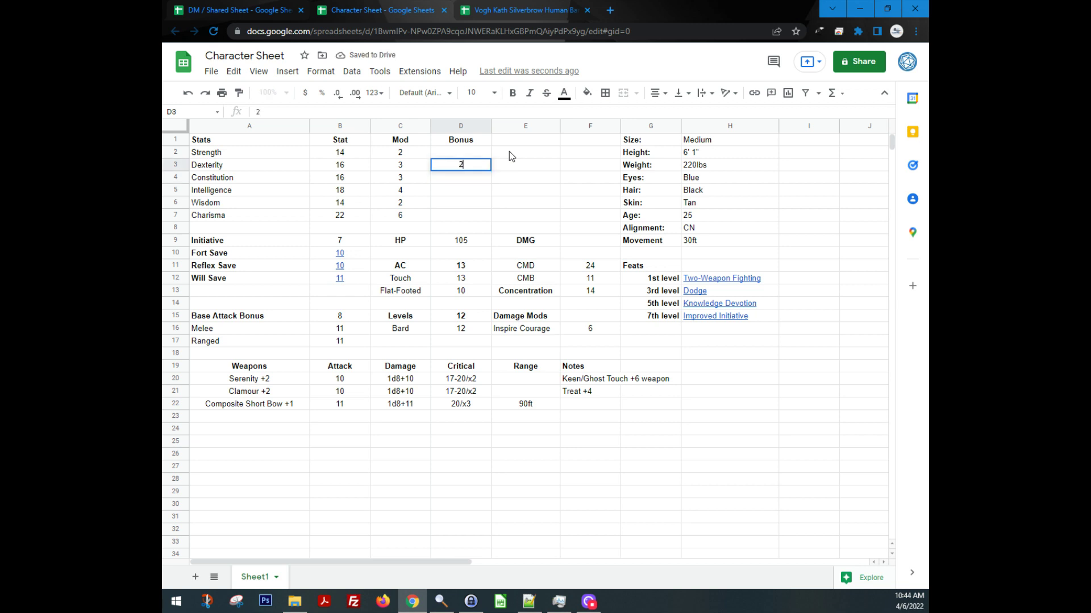
key(Return)
click(349, 245)
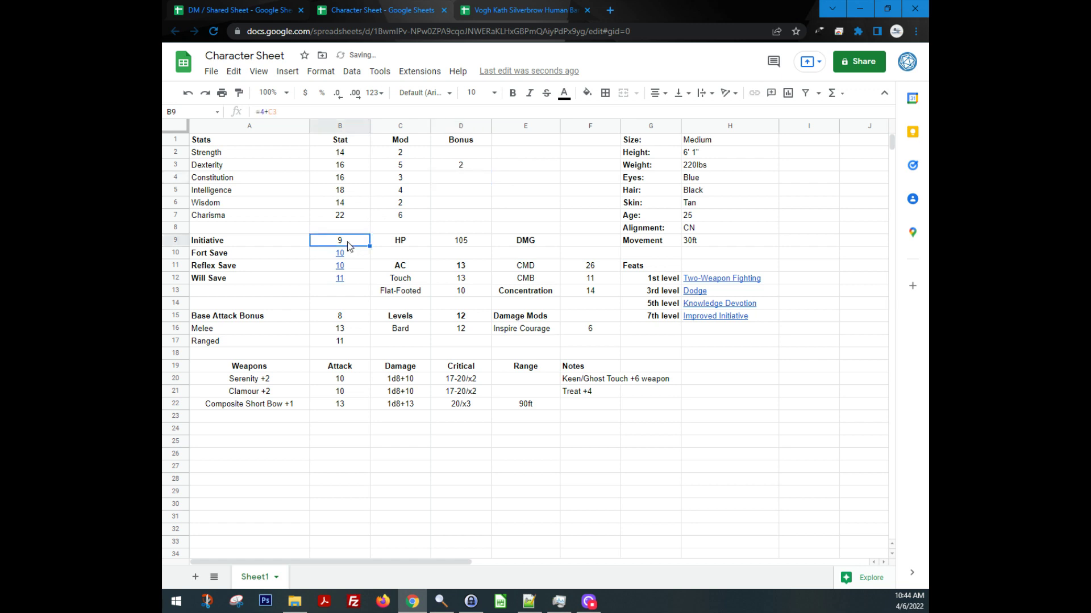
Delete the Dexterity bonus from D3 again and move to the blank cell B8.
click(469, 169)
key(Delete)
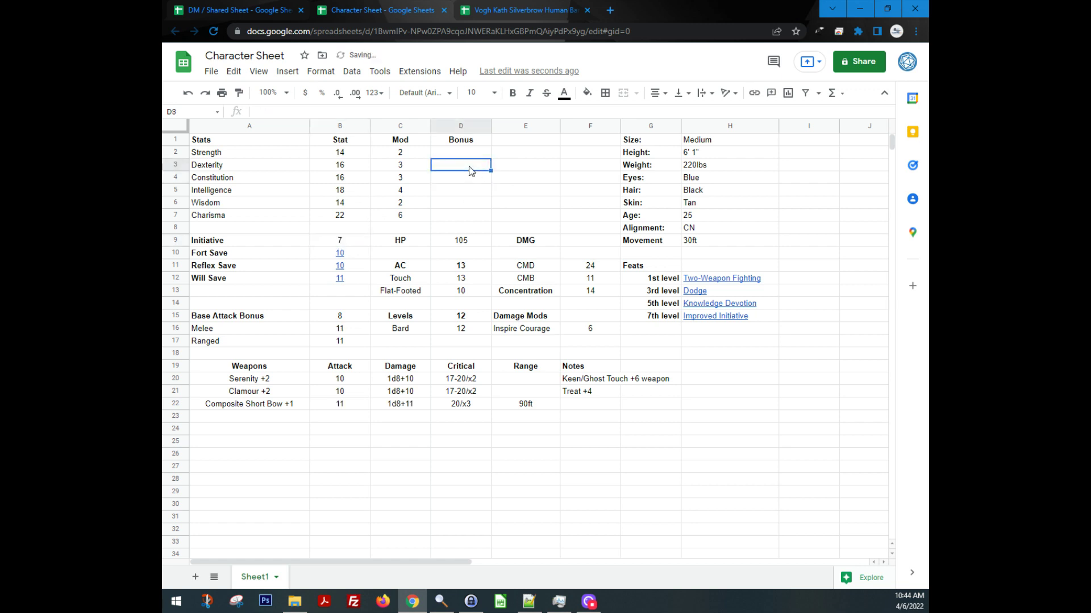
key(Down)
key(Down)
key(Down)
key(Down)
key(Down)
key(Left)
key(Left)
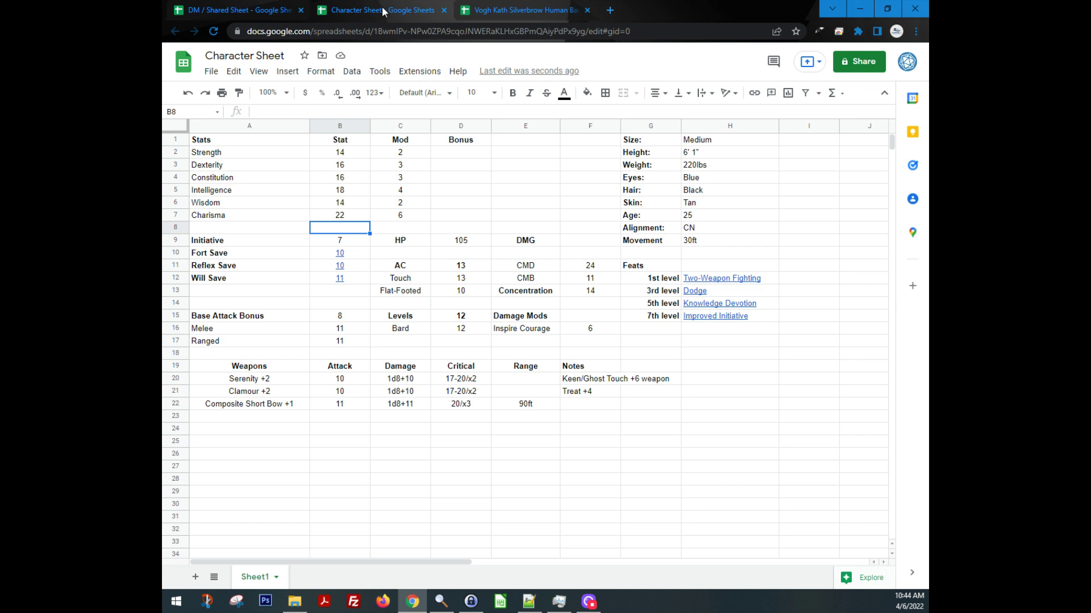
Switch to the DM / Shared Sheet and review the attack and damage bonus and debuff entries in A1:B4.
click(259, 5)
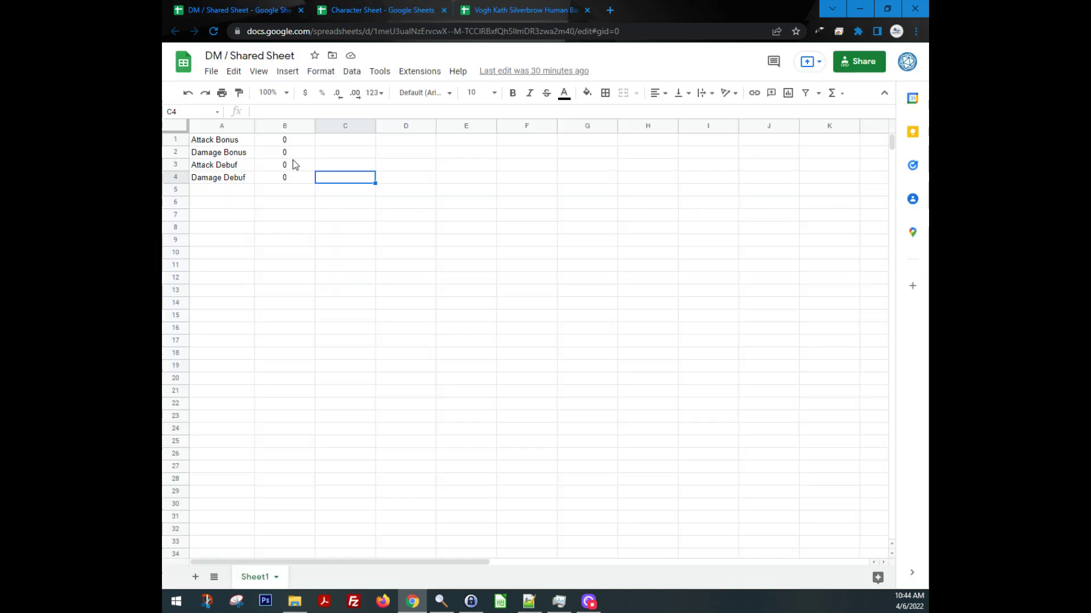
drag(228, 141, 228, 152)
drag(292, 176, 299, 181)
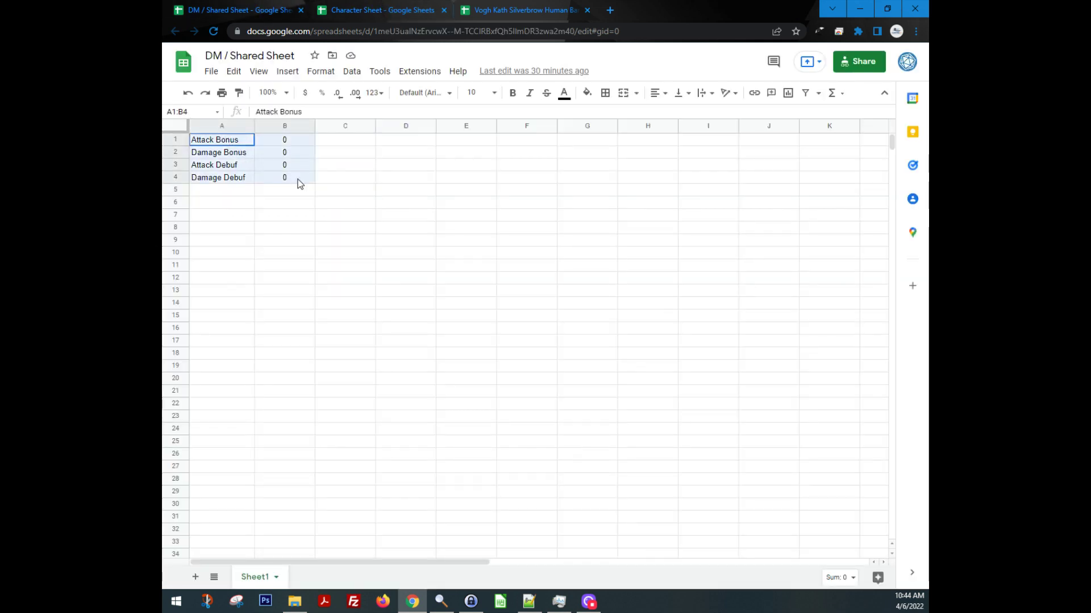
click(336, 189)
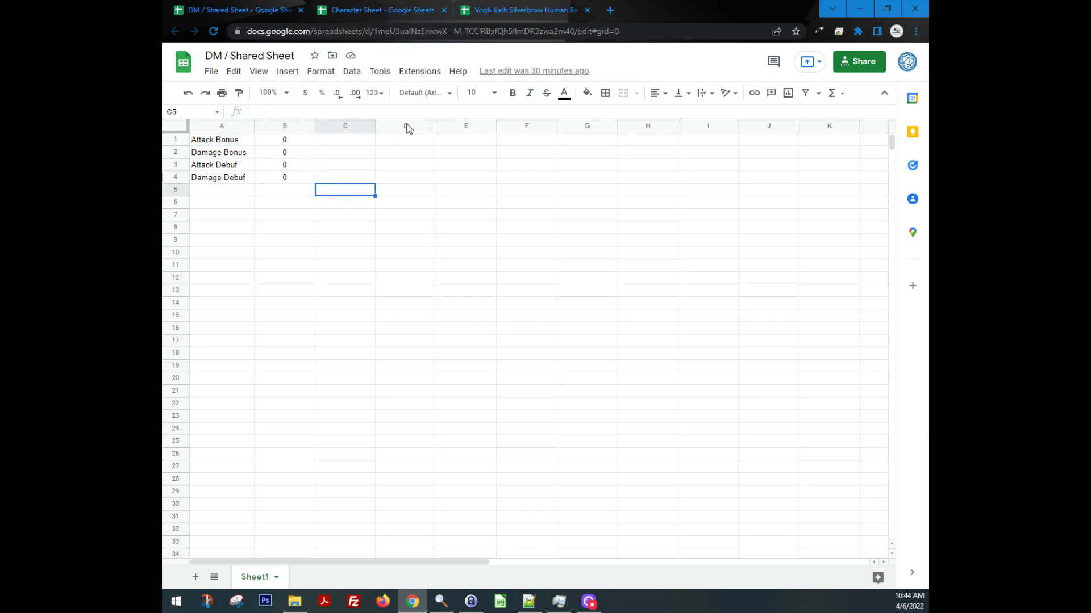
Return to the Character Sheet and inspect the Damage Mods section and the Serenity +2 attack formula in B20.
click(377, 9)
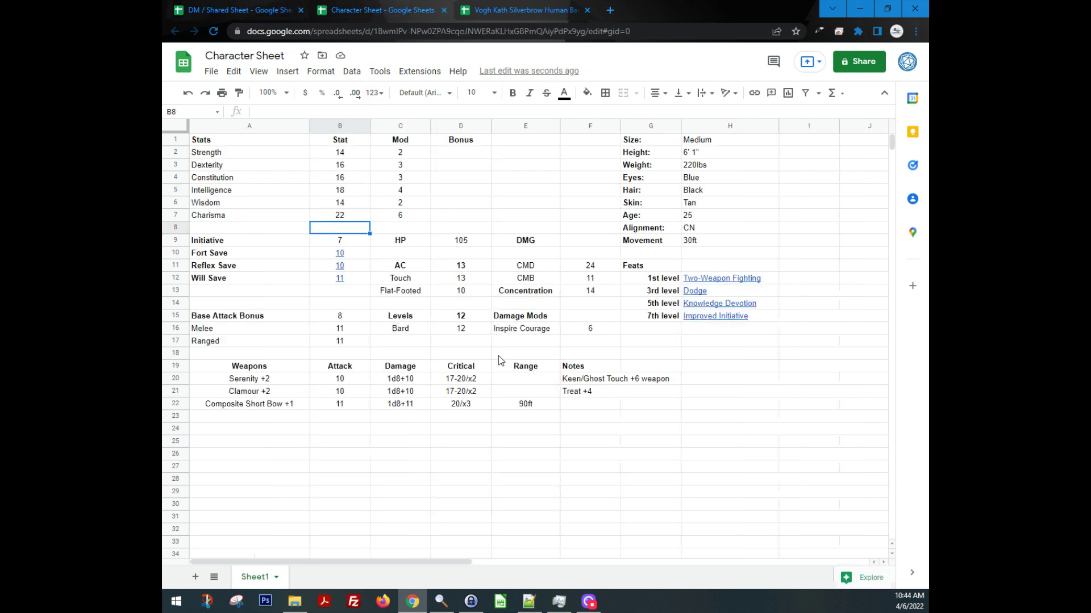
click(535, 331)
click(546, 349)
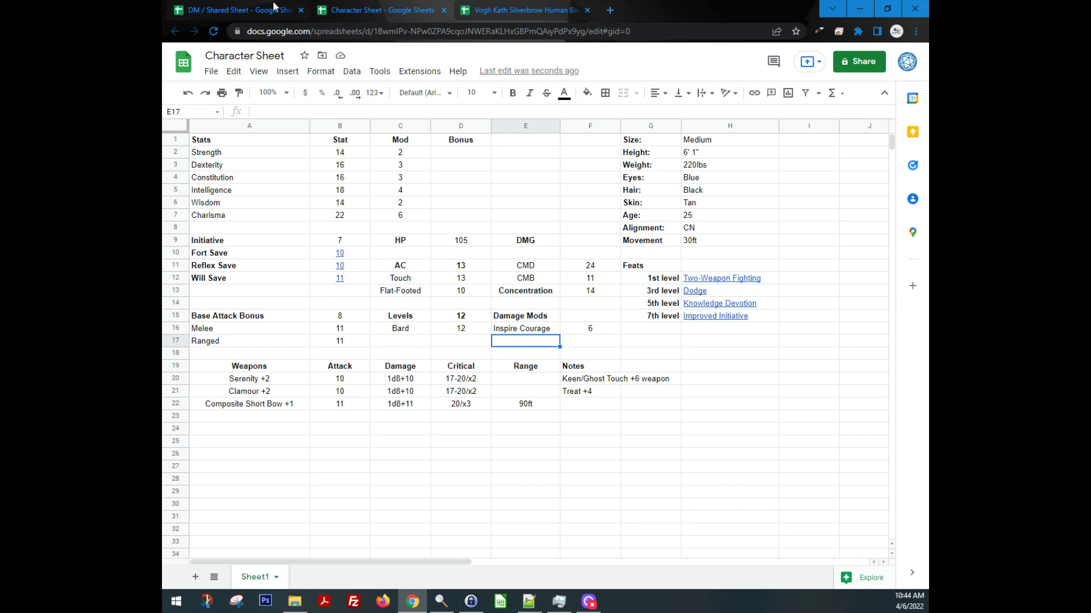
click(328, 380)
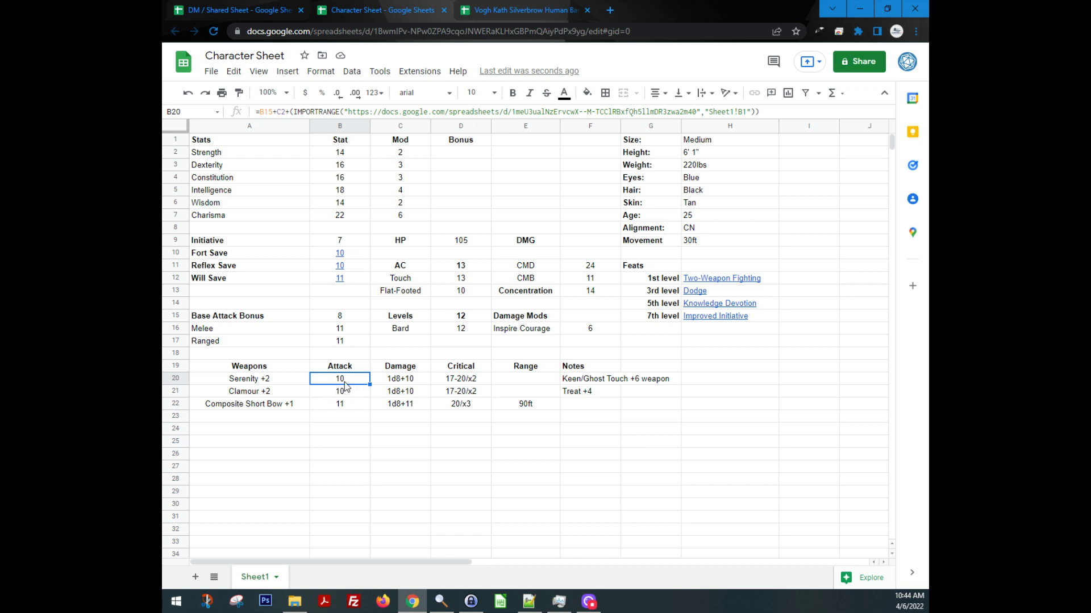
Set the Attack Bonus in the DM / Shared Sheet to 1 and check the weapon attacks on the Character Sheet.
click(244, 9)
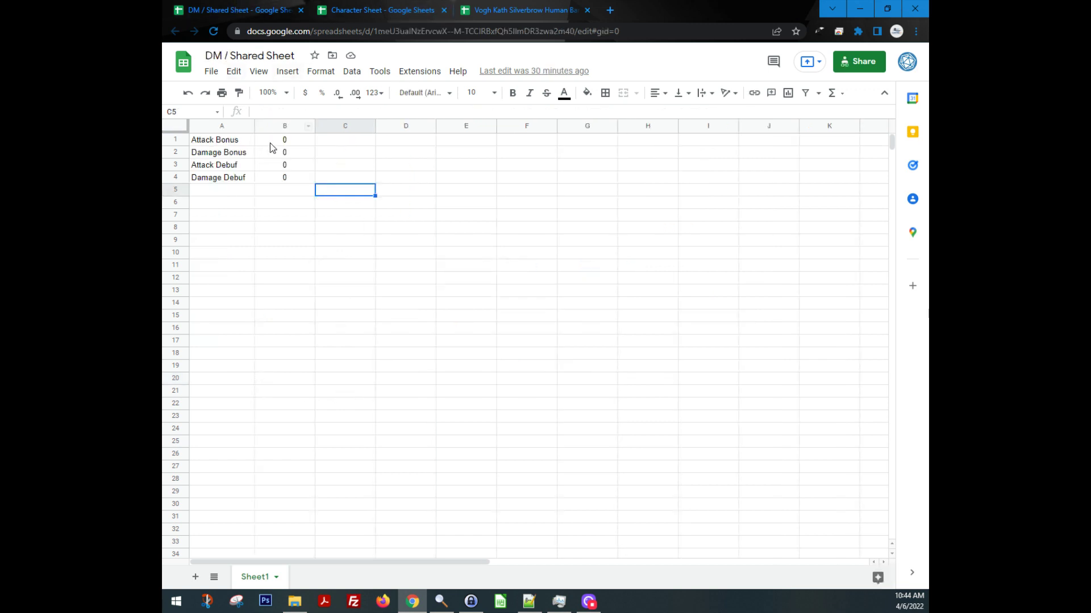
click(270, 142)
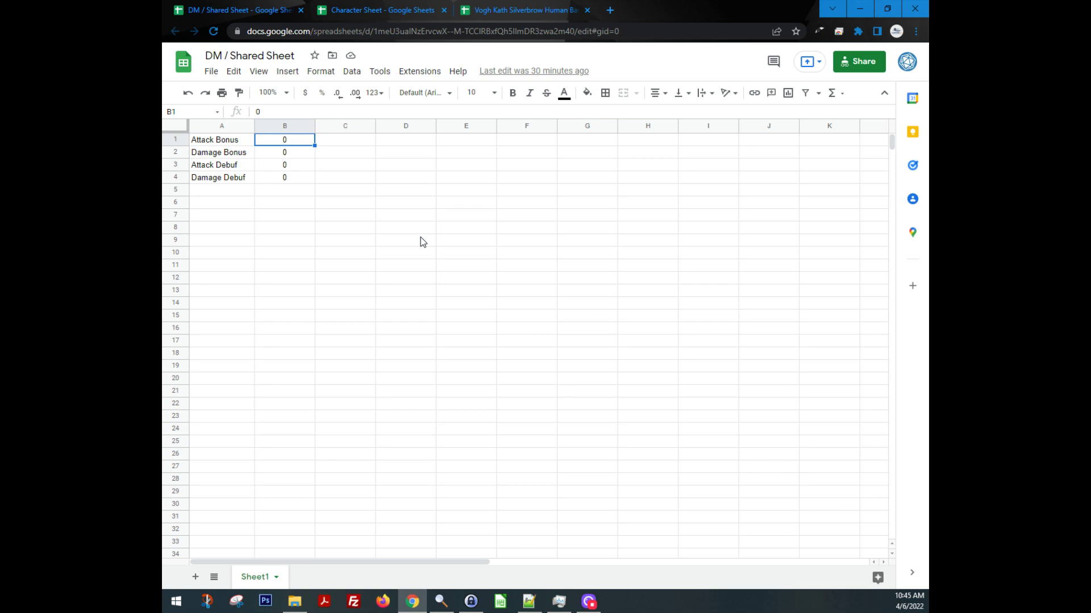
text(1)
key(Tab)
click(349, 9)
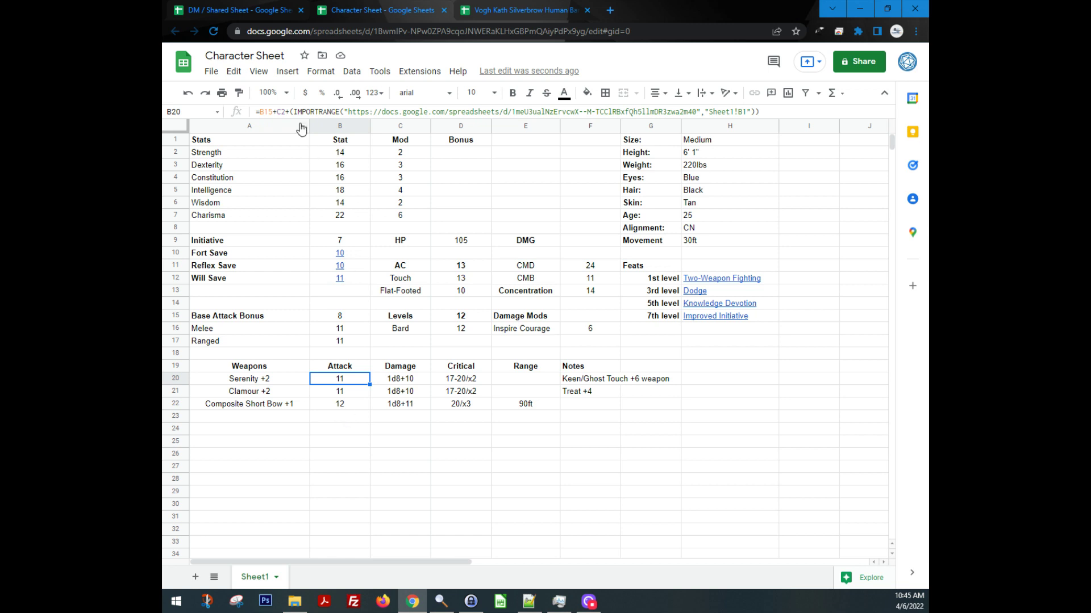
Set the Attack Bonus in the DM / Shared Sheet to 4 and return to the Character Sheet.
click(244, 11)
click(299, 142)
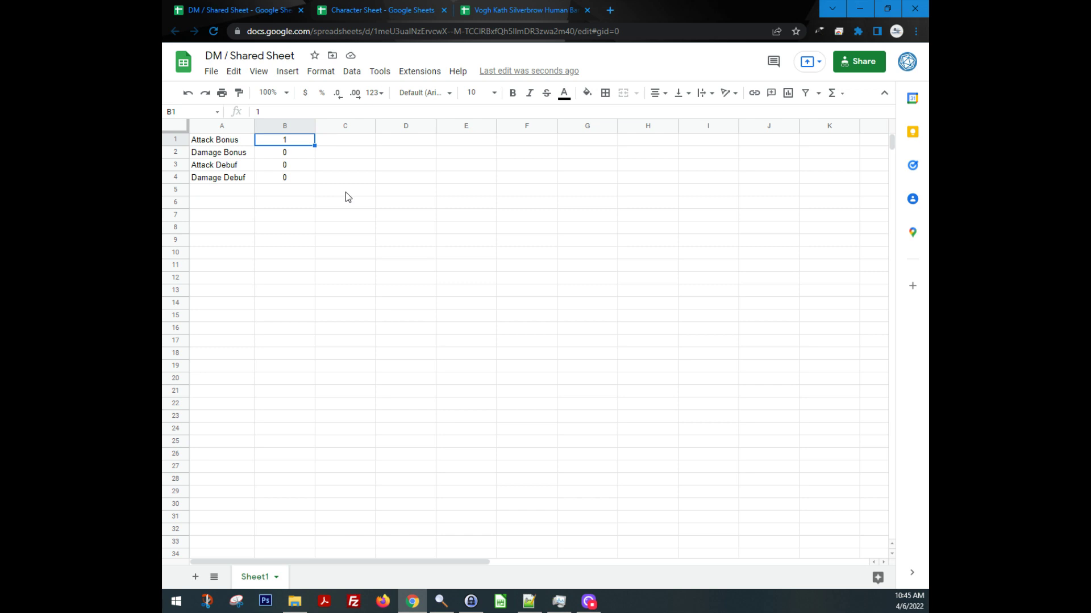
text(0)
key(Tab)
key(ctrl+Tab)
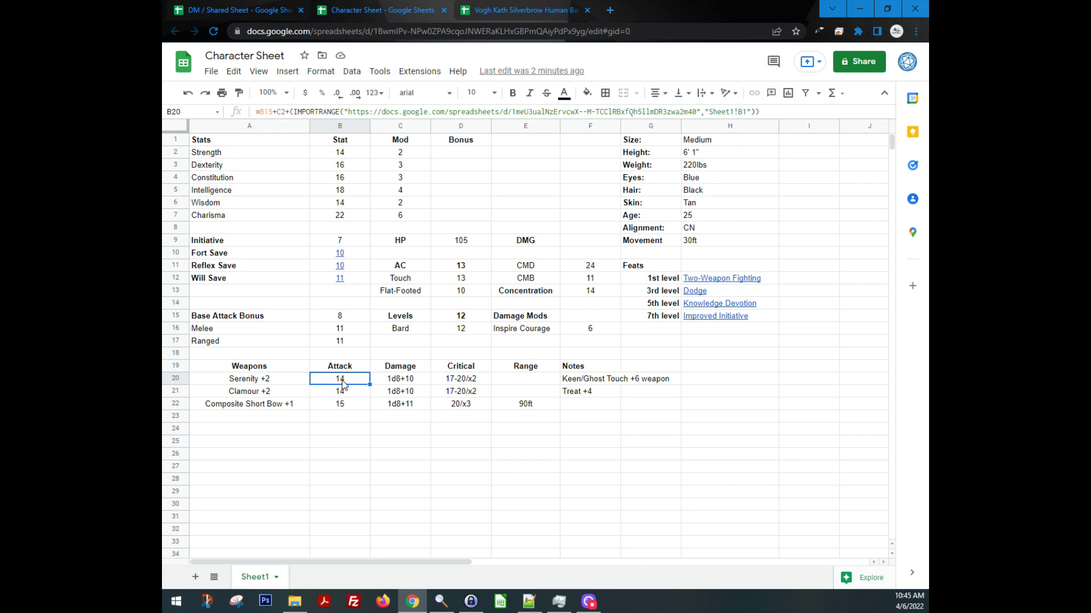
Inspect the Serenity +2 damage and attack formulas and the Initiative formula, leaving them unedited.
click(406, 381)
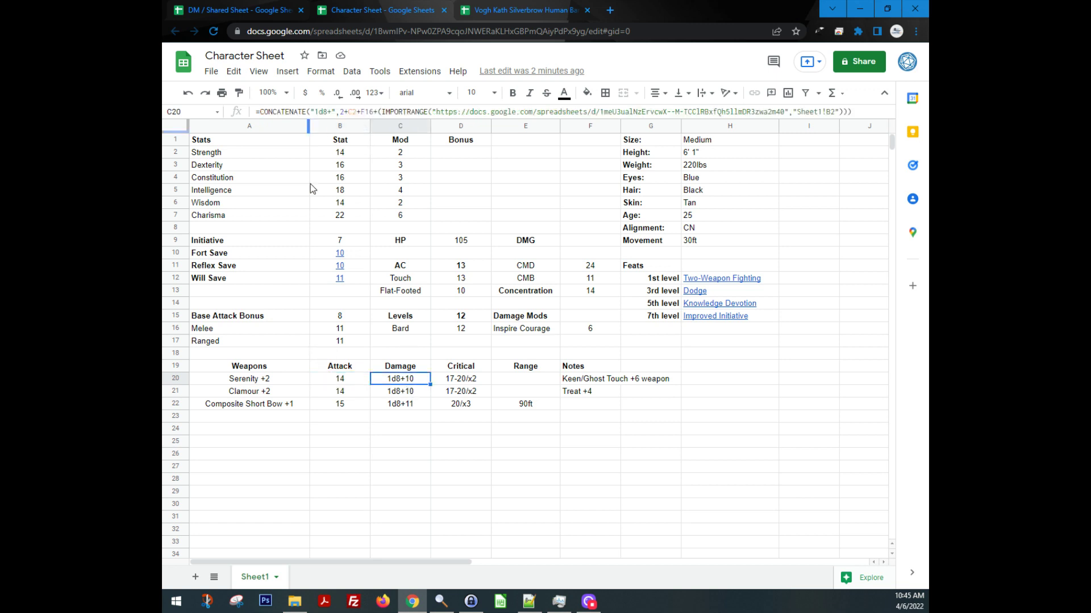
click(343, 378)
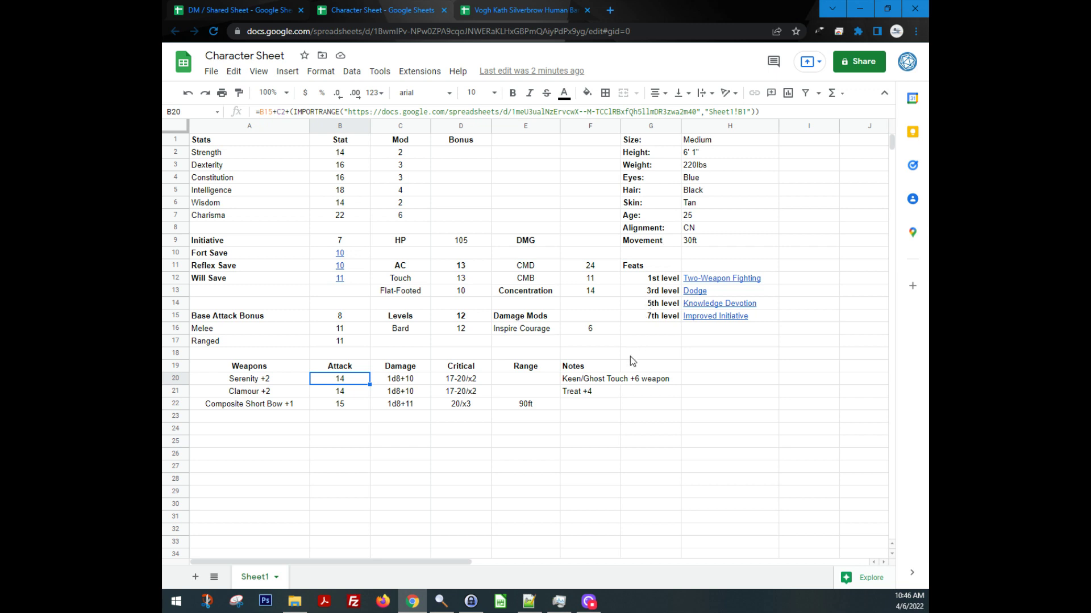
click(341, 240)
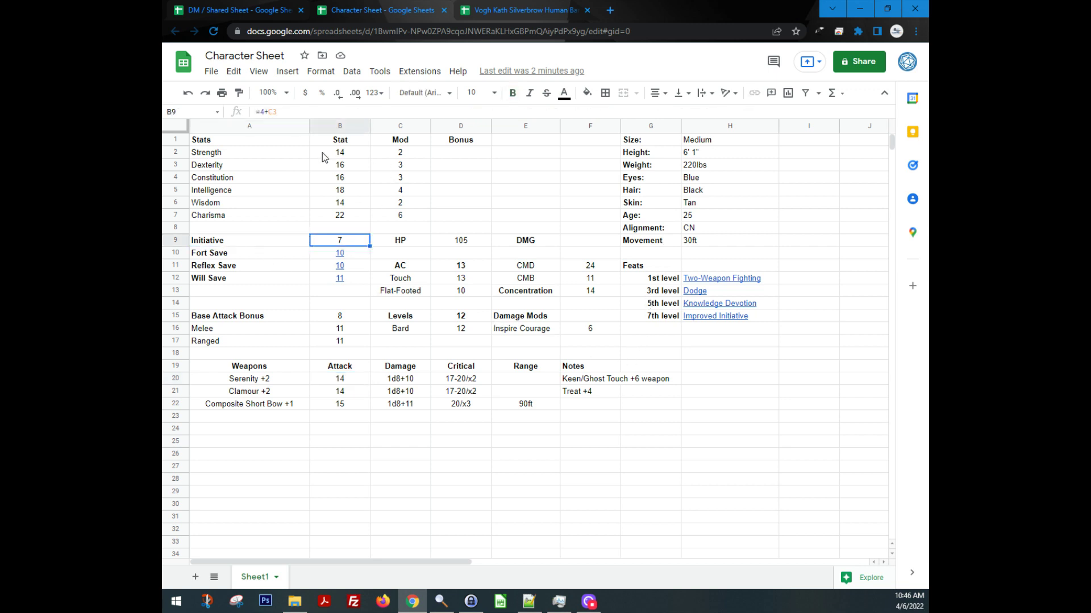
click(262, 112)
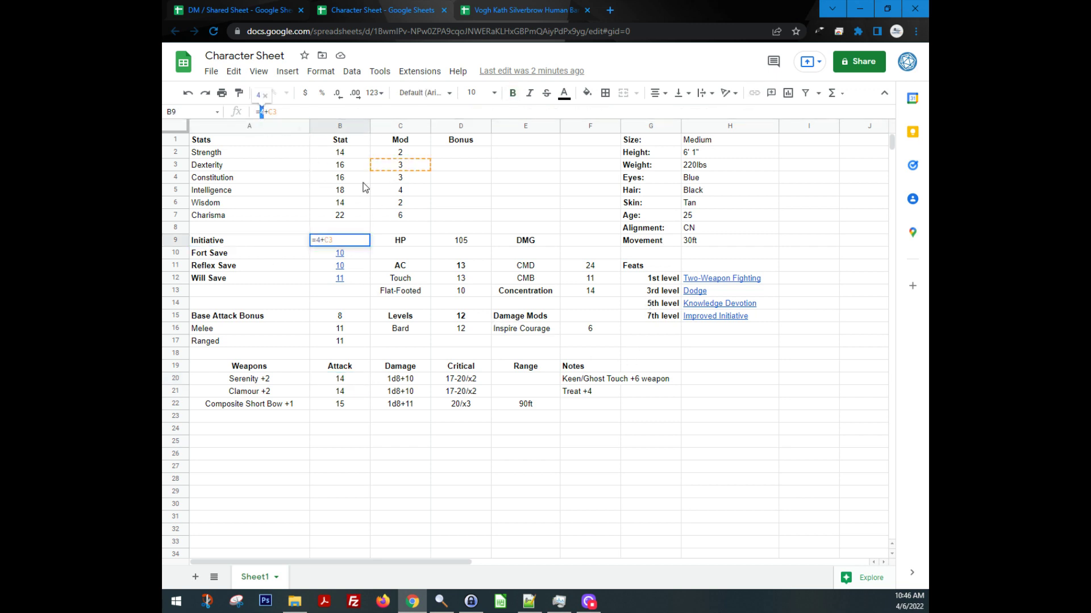
key(Escape)
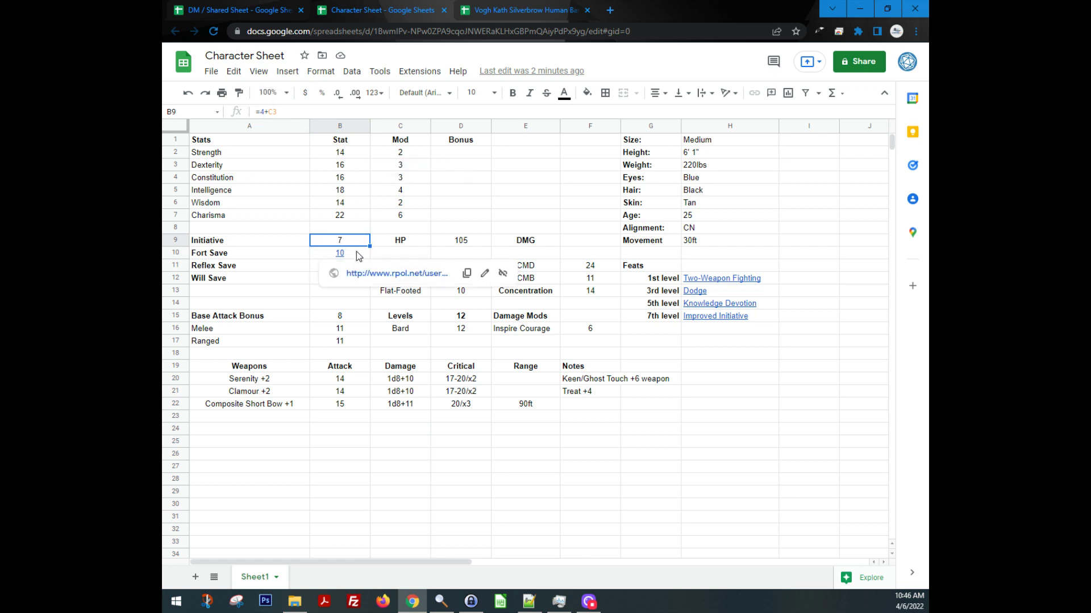
click(233, 267)
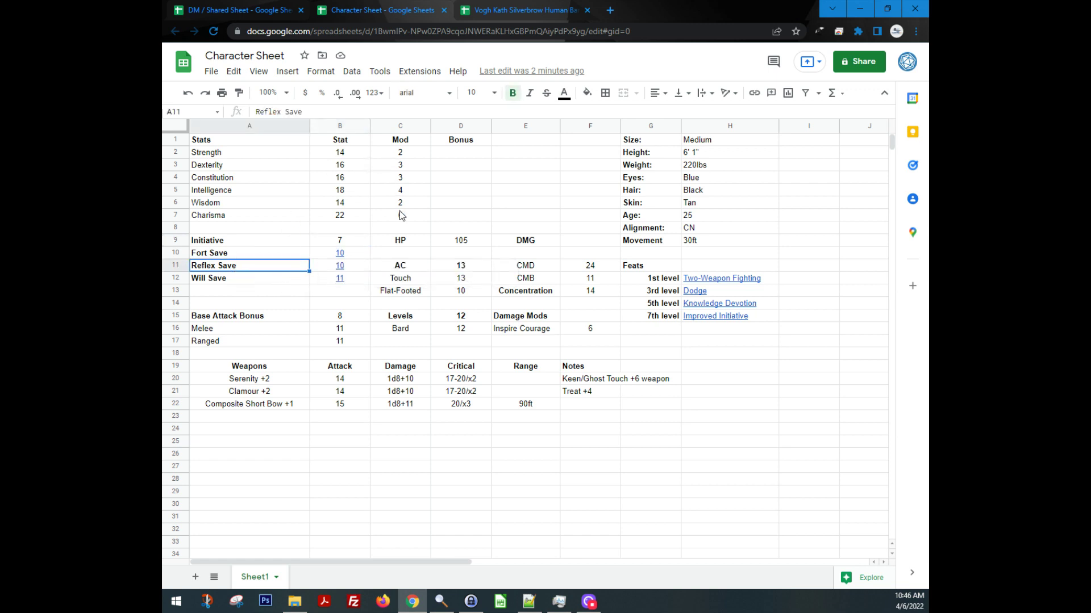
click(444, 230)
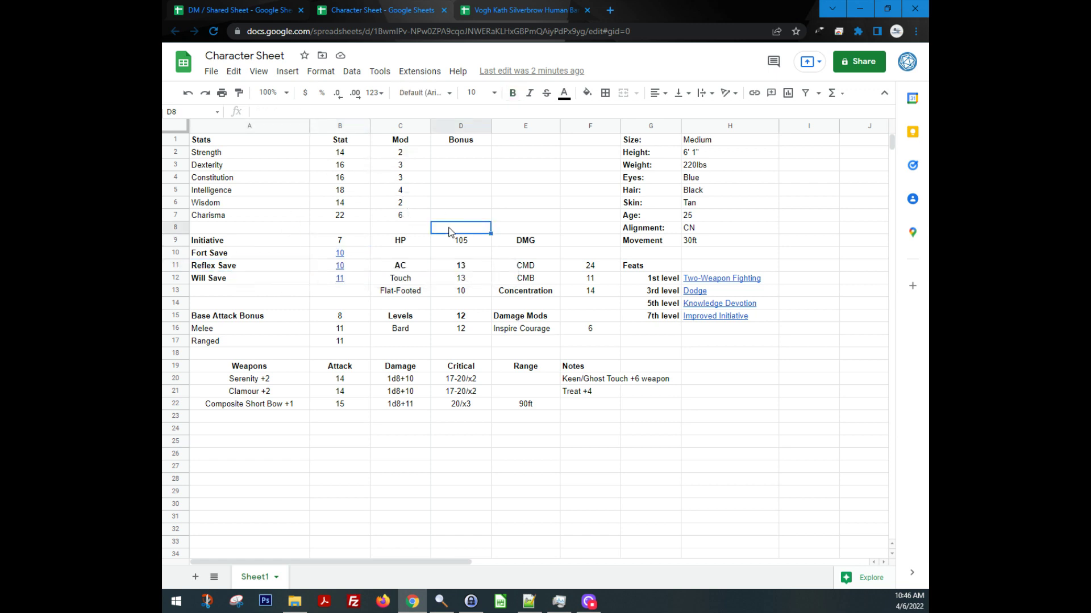
Review the bonus and debuff list in the DM / Shared Sheet, and go back to the Character Sheet.
click(299, 5)
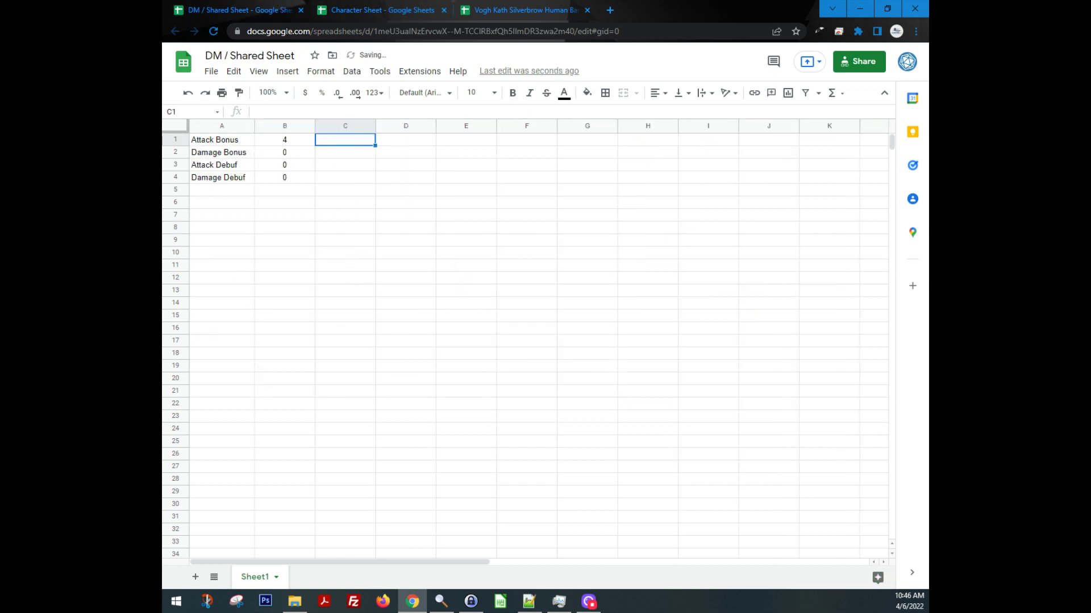
click(234, 190)
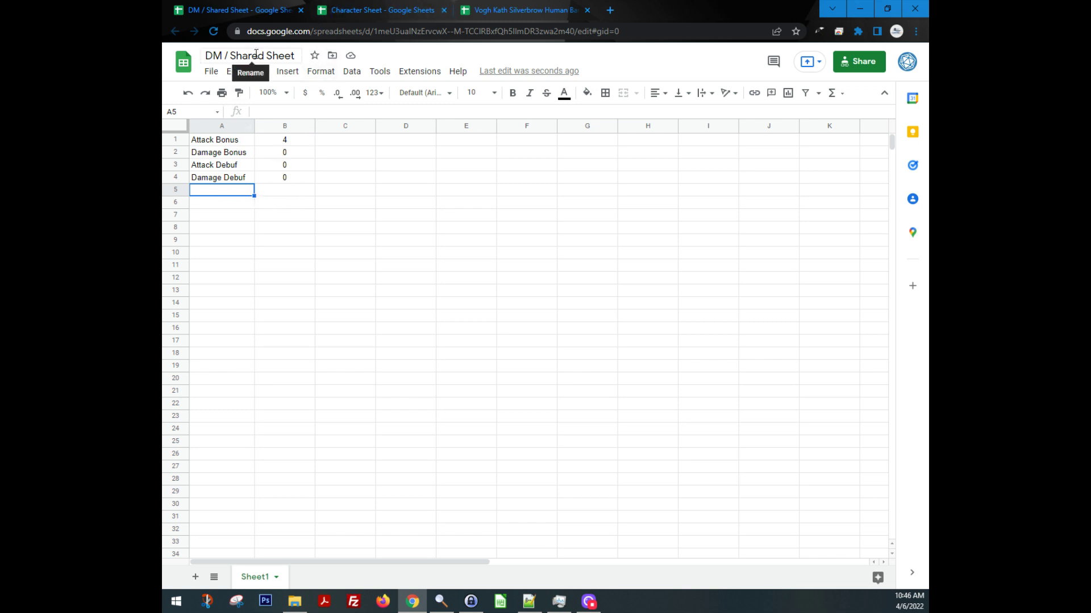
click(409, 10)
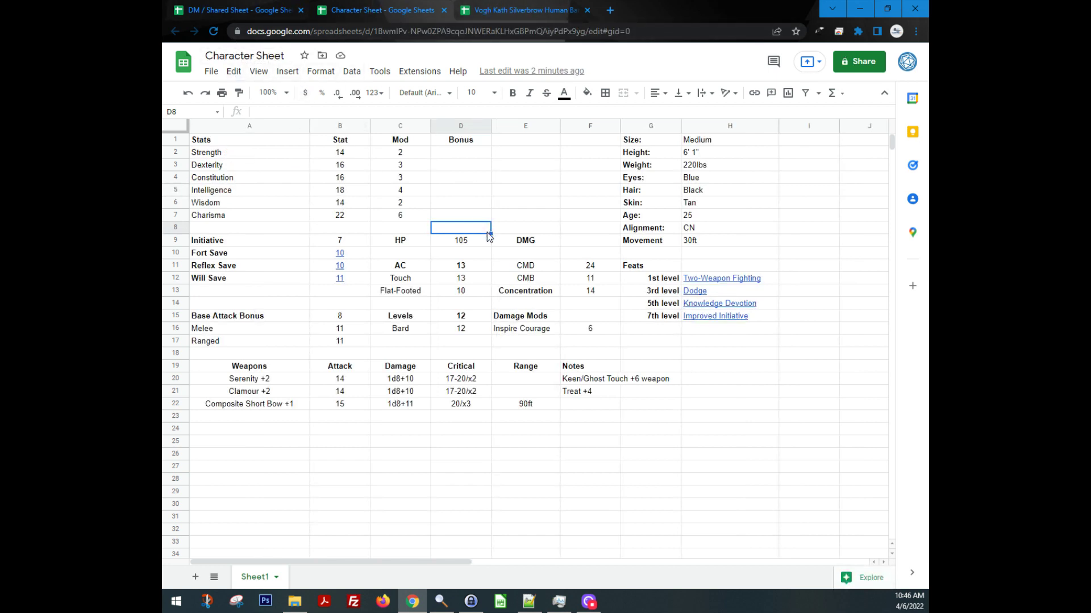
click(534, 205)
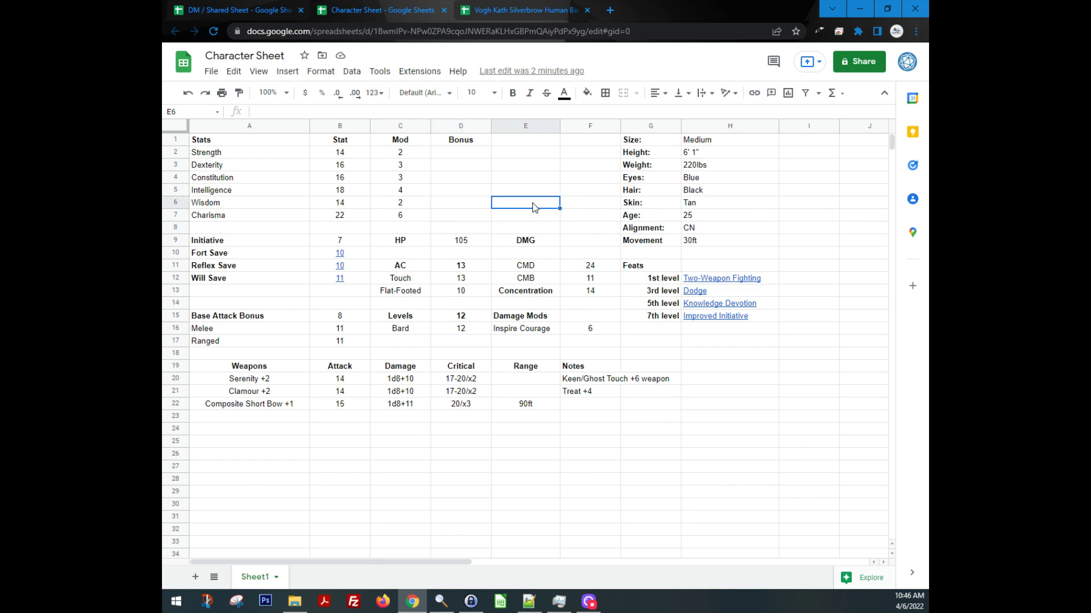
click(588, 204)
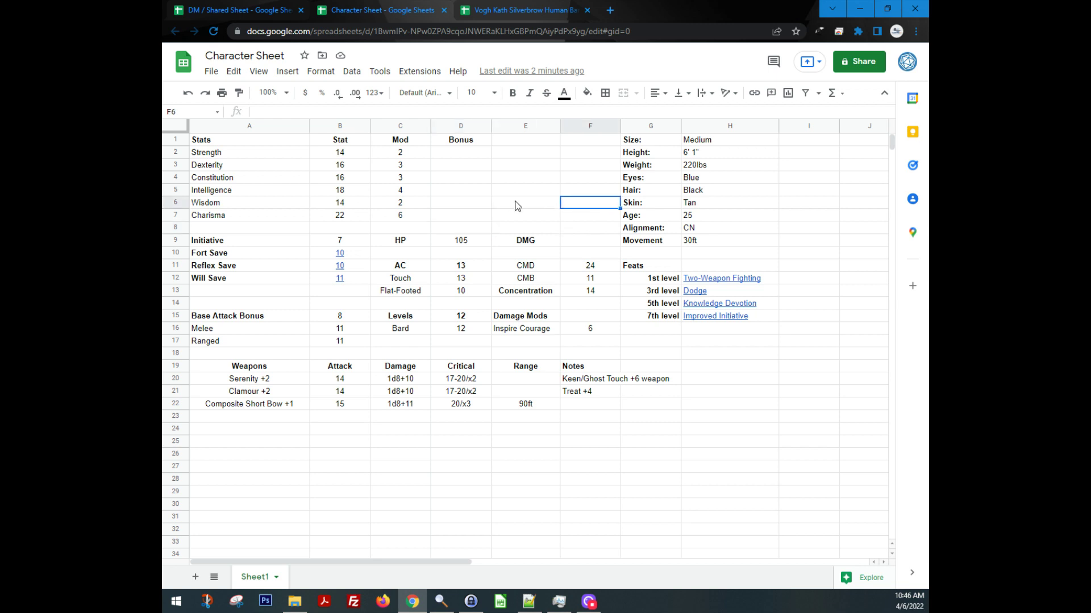
click(533, 206)
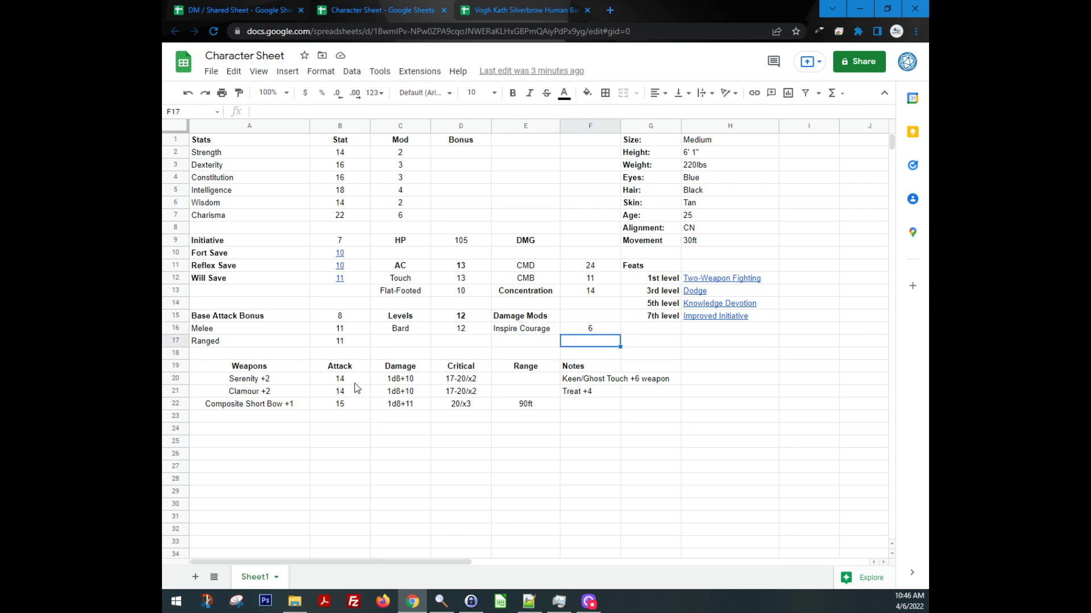
Review the Attack and Damage values of the three weapons in rows 20 to 22.
drag(355, 382, 337, 402)
click(335, 420)
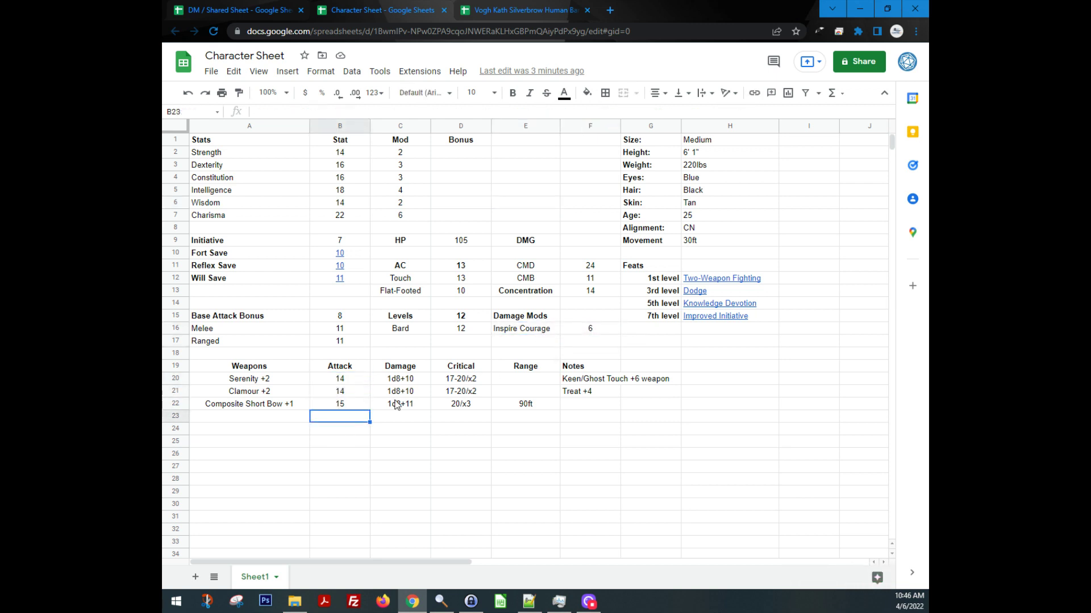
drag(401, 379, 403, 405)
click(387, 430)
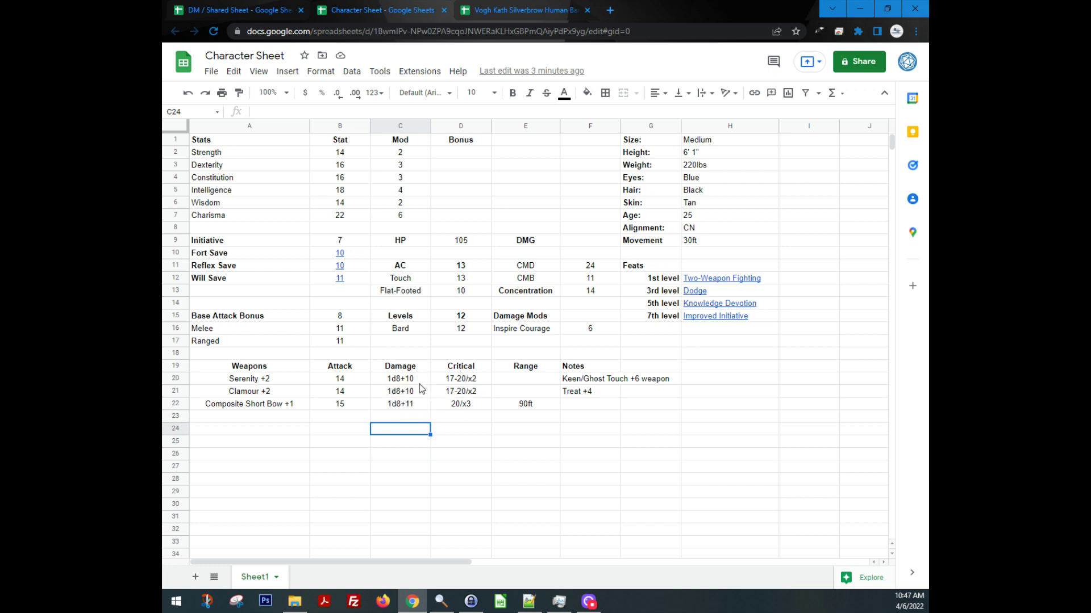
Inspect the spreadsheet URL inside the IMPORTRANGE part of the Serenity +2 attack formula in B20.
click(353, 382)
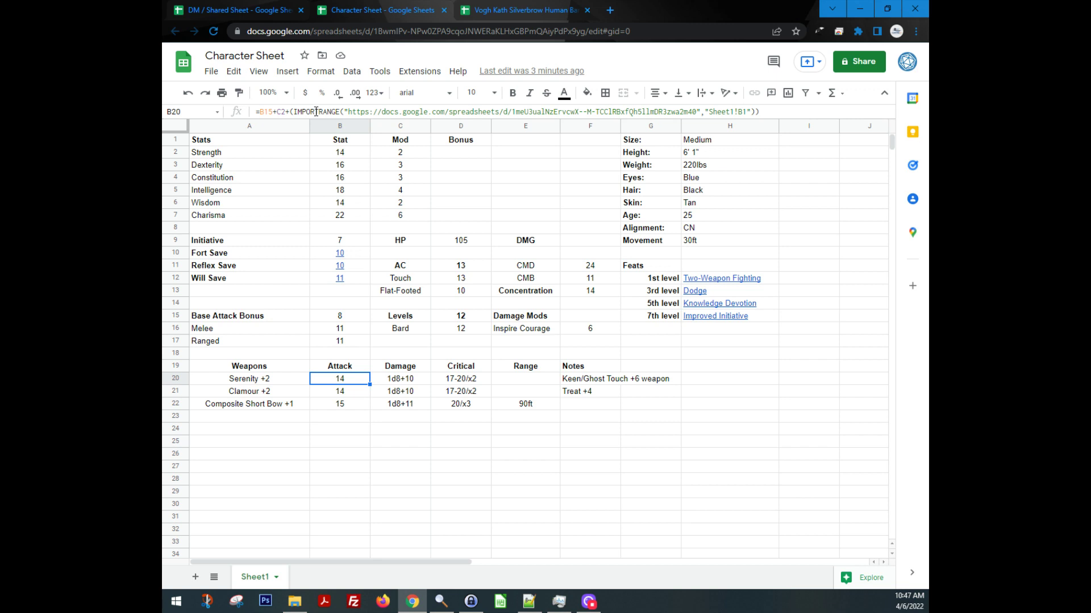
mouse_move(350, 271)
click(250, 9)
click(377, 8)
drag(352, 111, 697, 114)
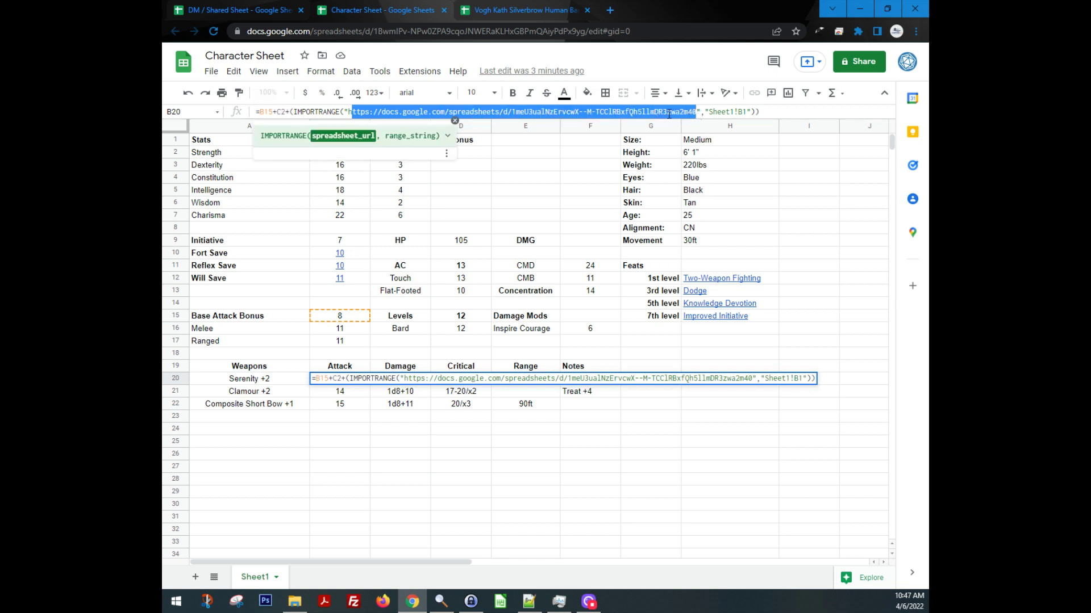
Open the link-sharing settings of the DM / Shared Sheet and copy its link.
click(196, 8)
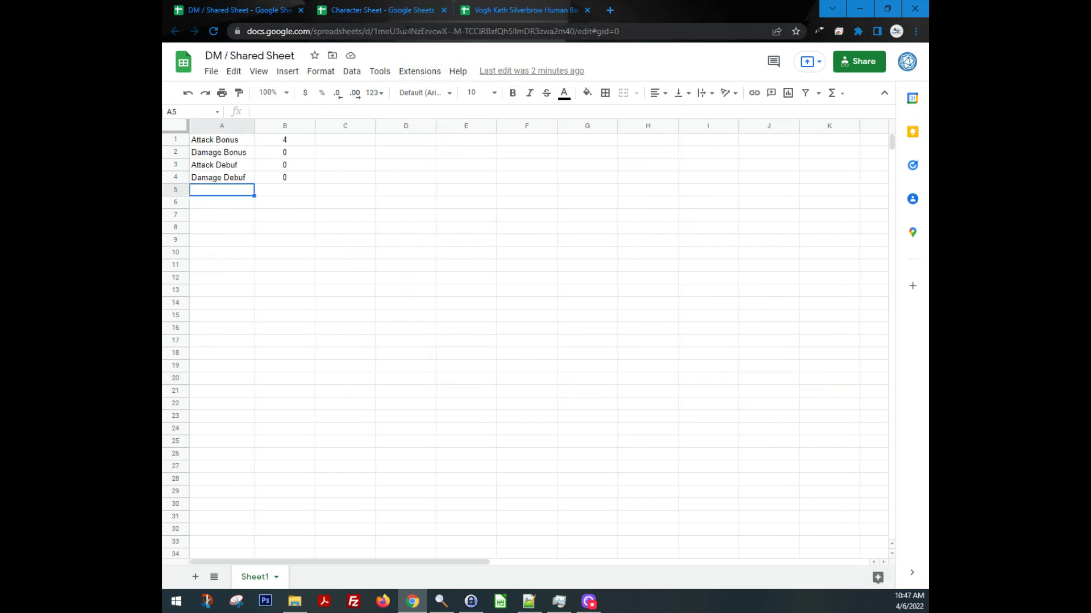
click(854, 67)
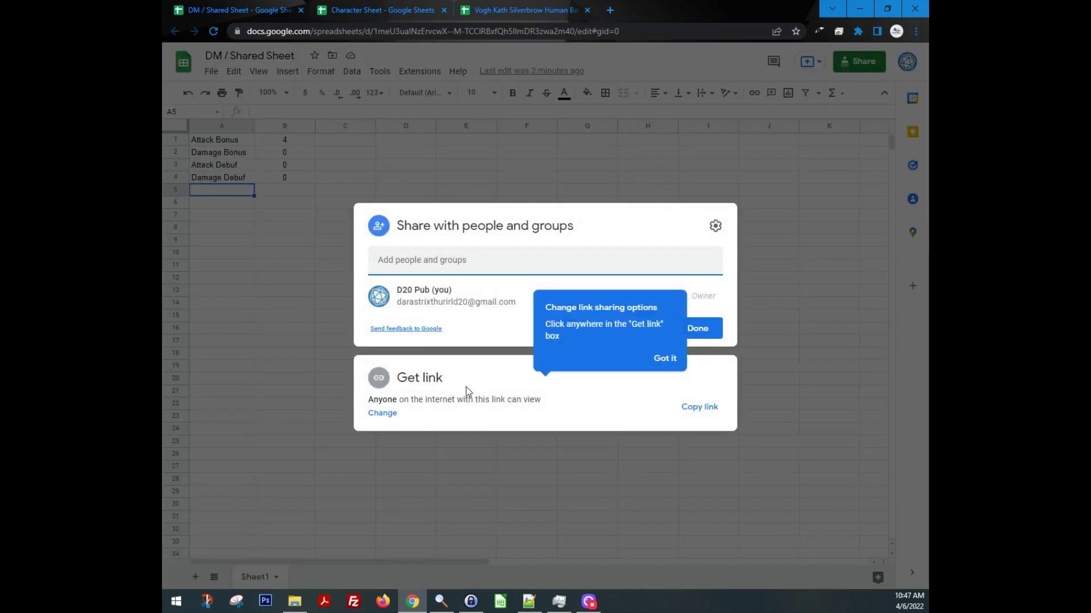
click(469, 390)
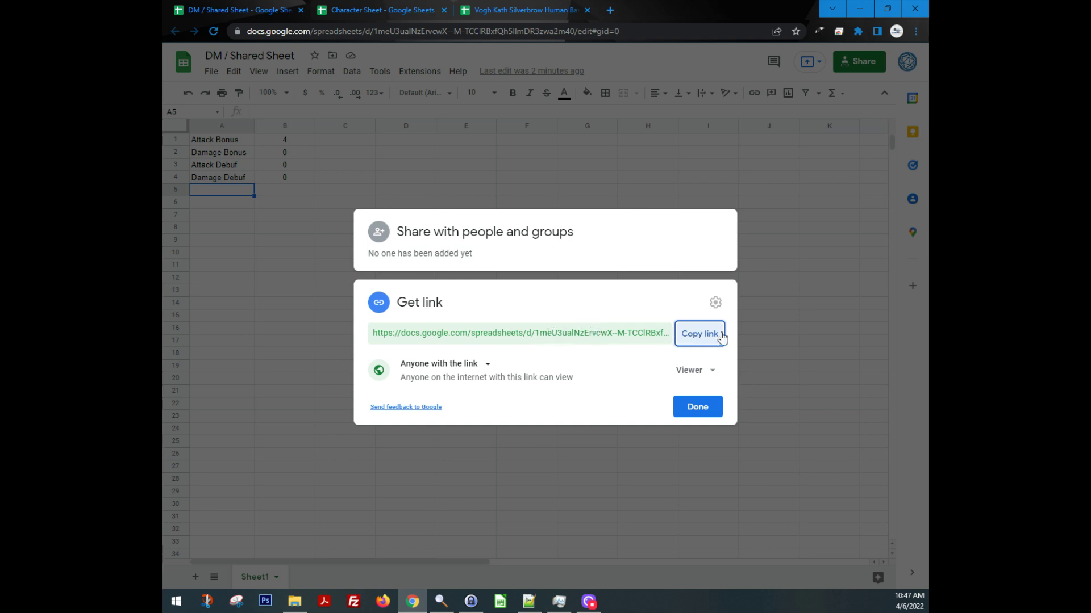
click(699, 333)
Return to the Character Sheet and examine the "Sheet1!B1" range reference in the Serenity +2 attack formula.
click(409, 10)
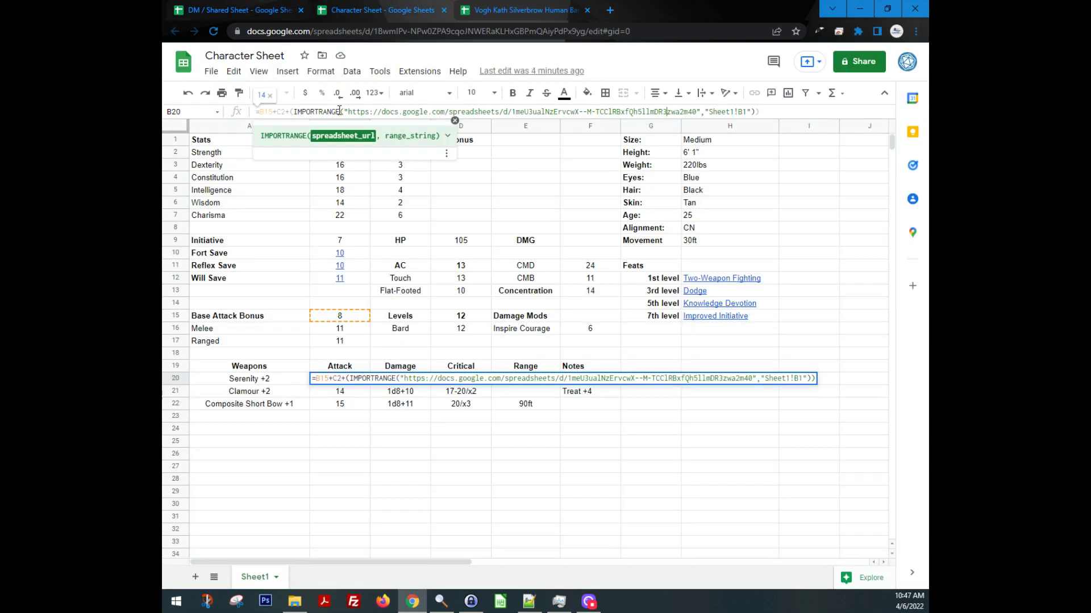
drag(708, 112, 745, 112)
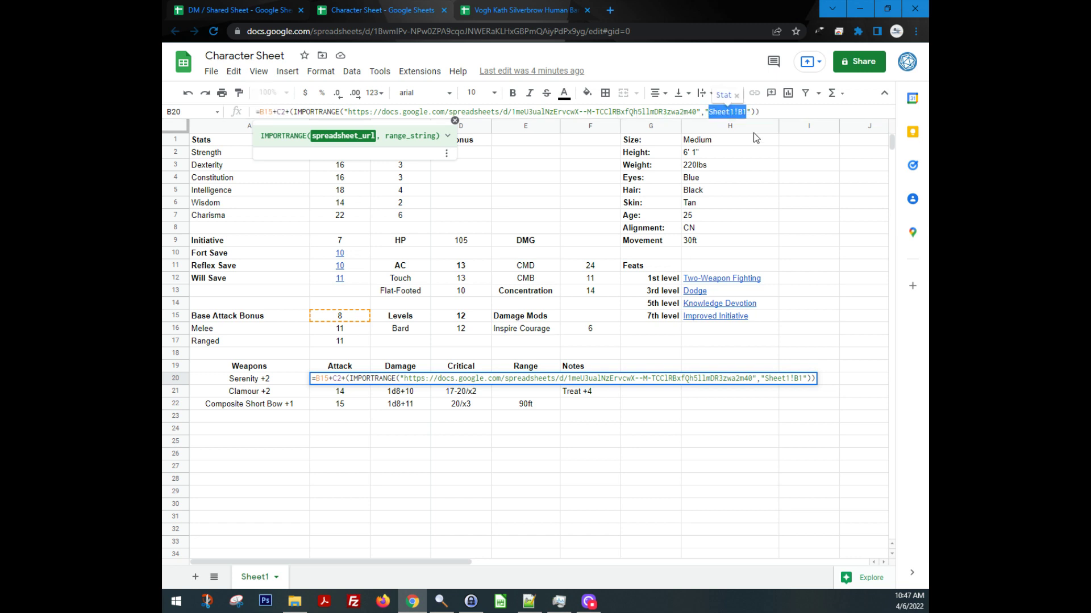
double_click(722, 112)
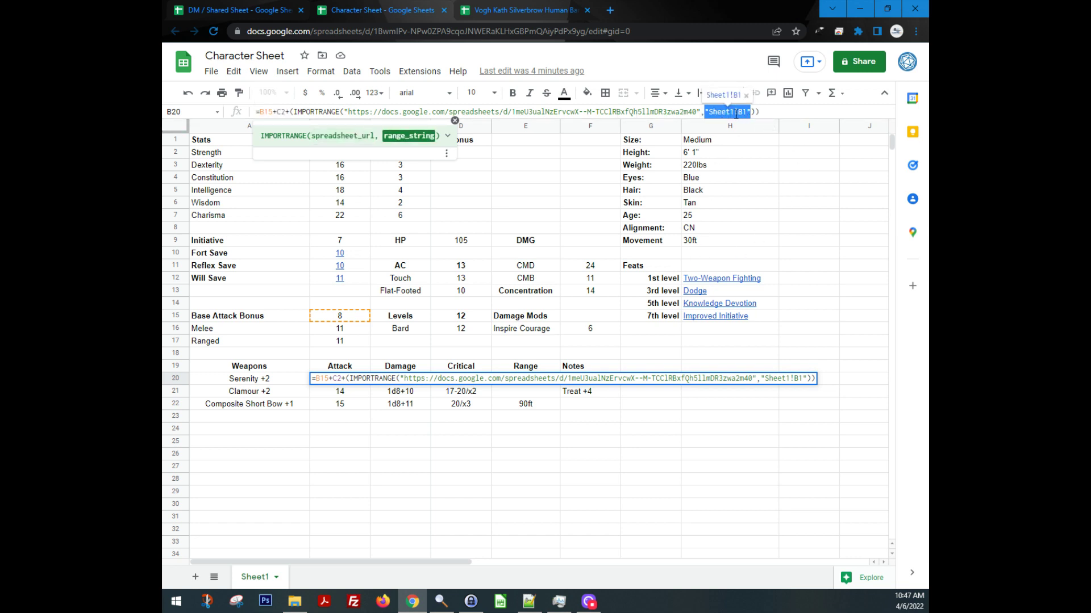
click(736, 112)
drag(735, 111, 739, 112)
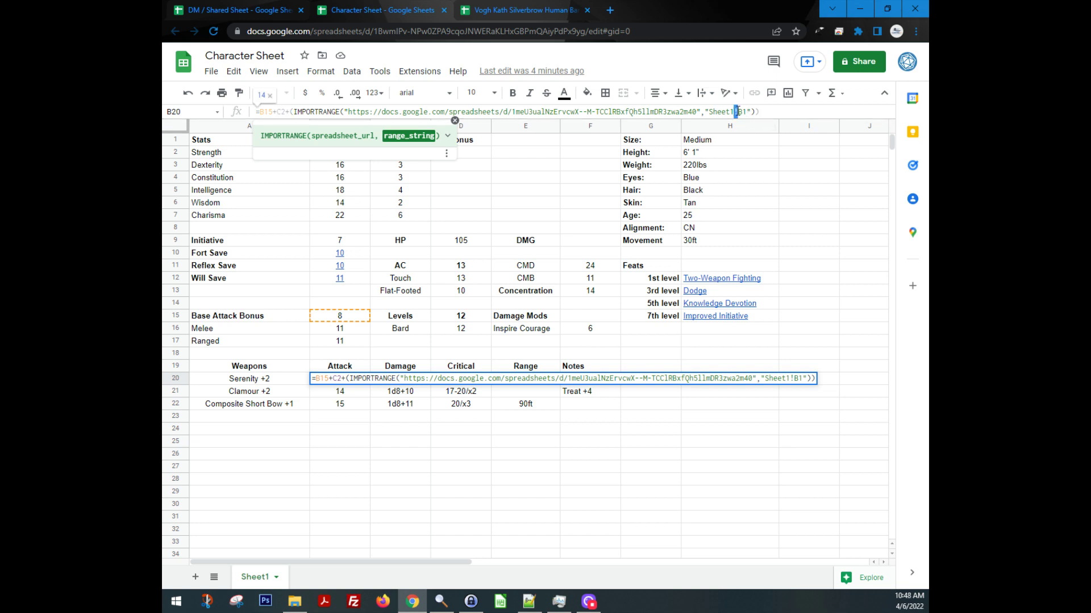
click(739, 112)
Set the Attack Bonus in the DM / Shared Sheet to 0, and return to the Character Sheet, leaving the B20 formula unedited.
click(238, 9)
click(706, 418)
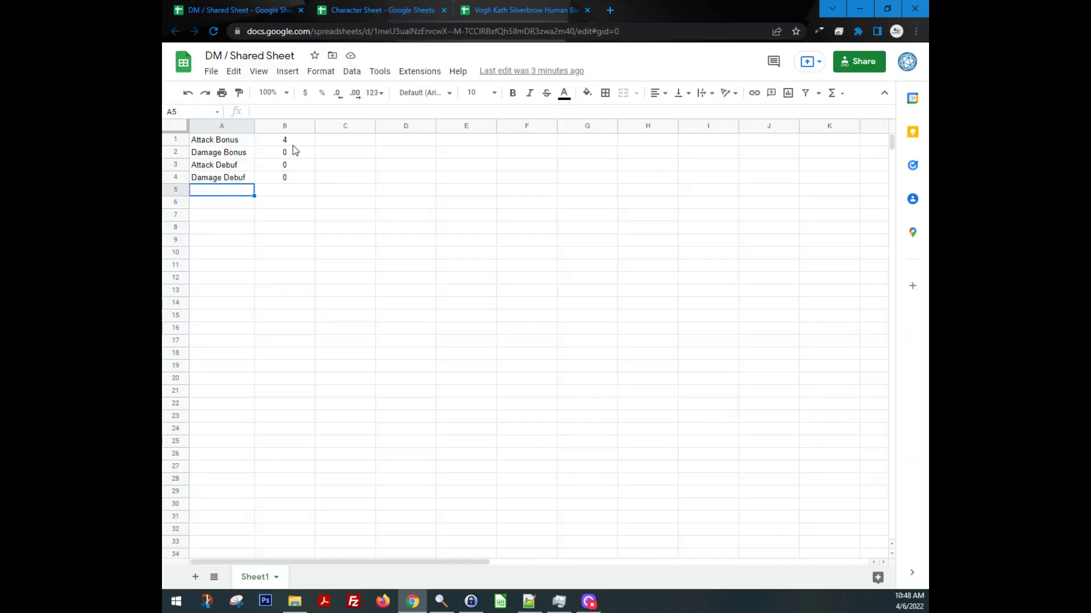
click(211, 143)
click(278, 142)
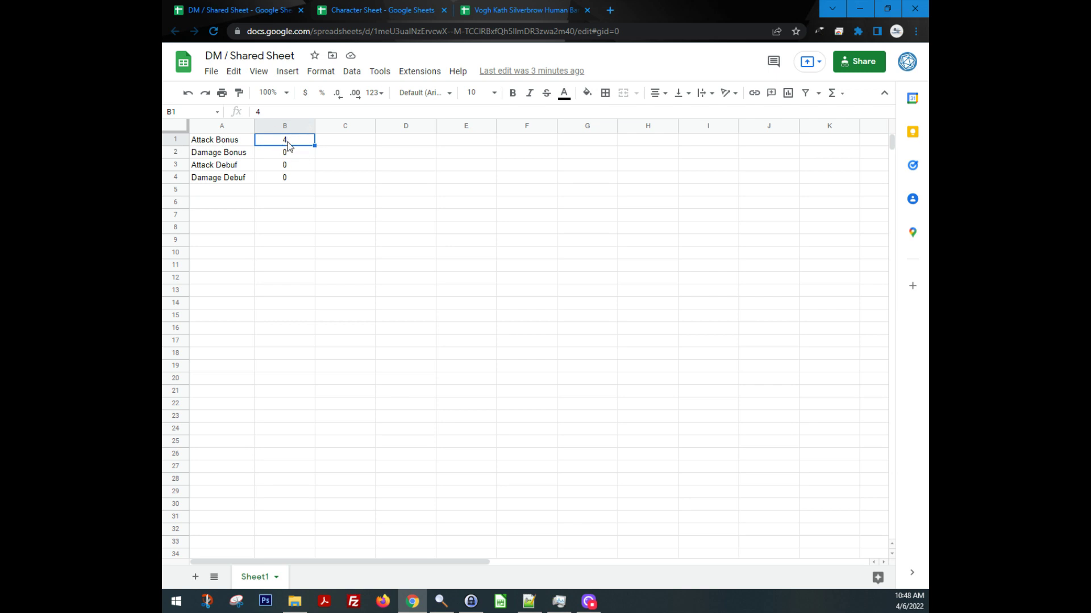
text(0)
key(Tab)
click(362, 12)
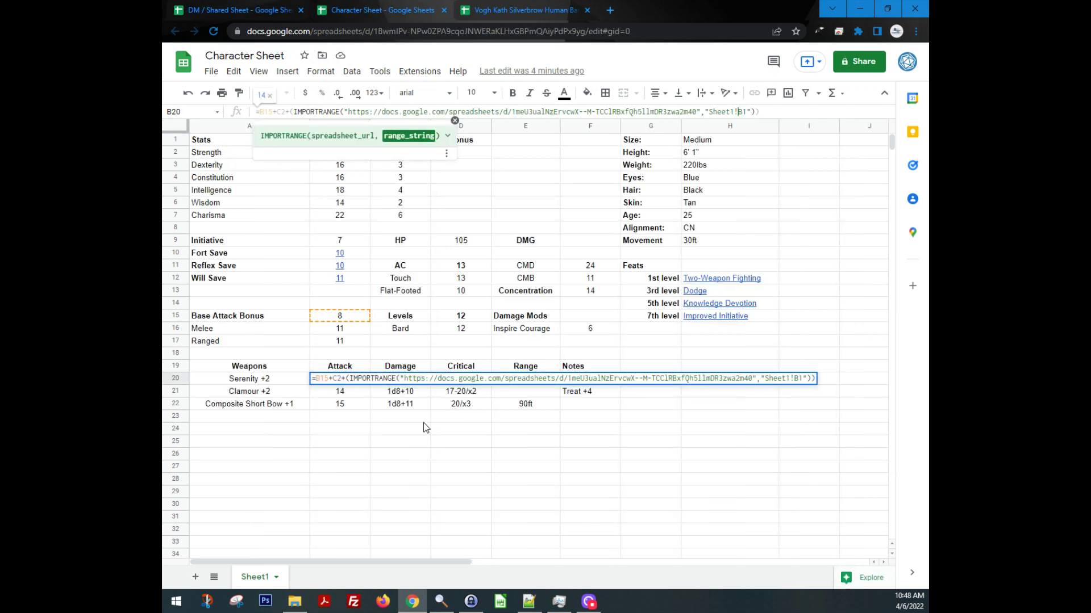
key(Escape)
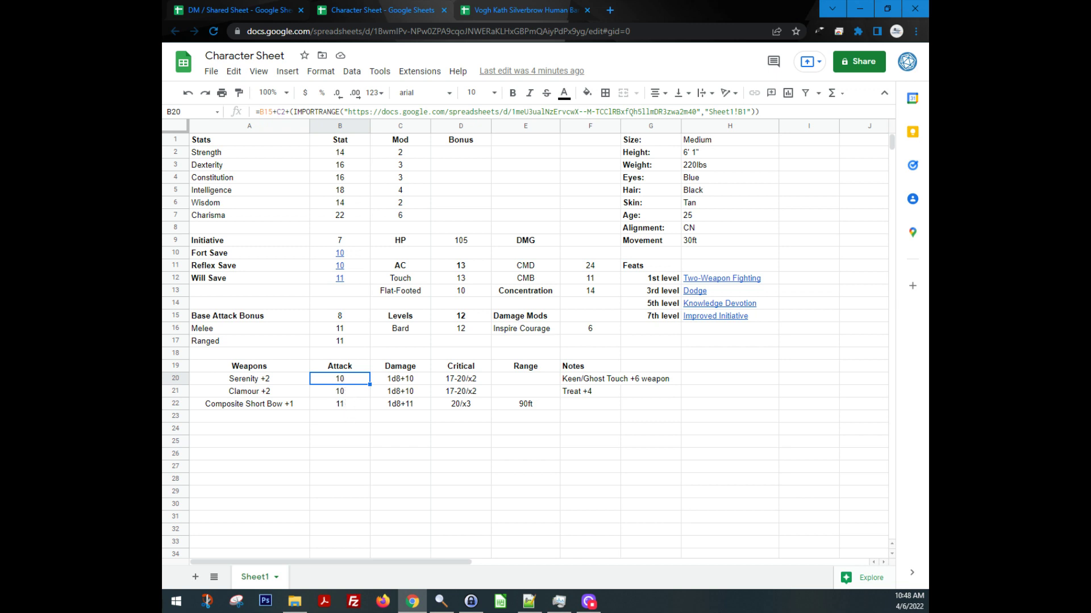
Inspect the IMPORTRANGE portion of the B20 formula without editing it, and go to the Attack Bonus value in the DM / Shared Sheet.
click(298, 116)
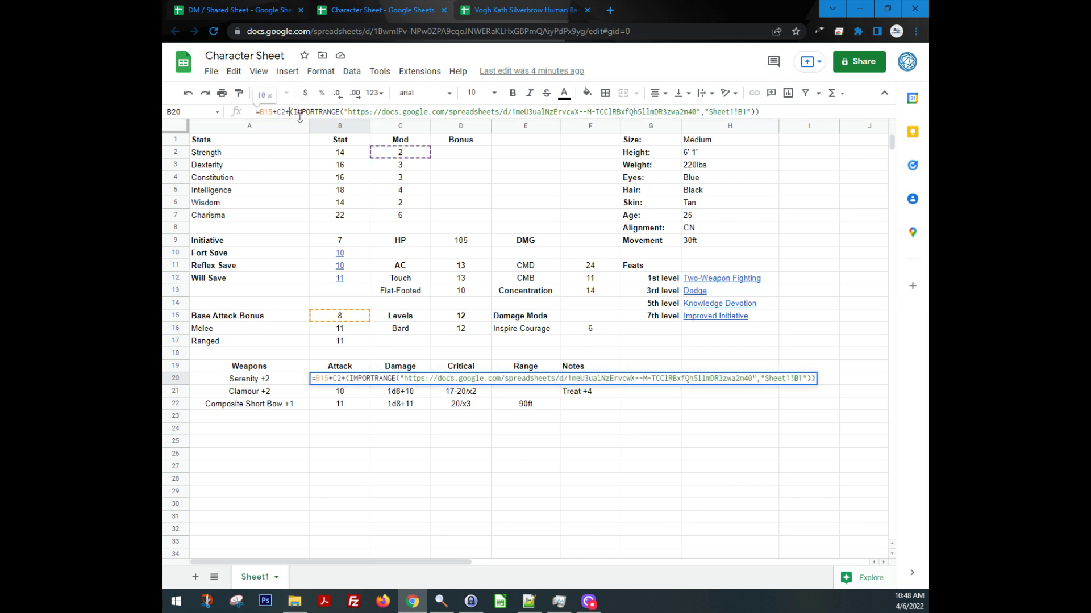
drag(765, 114, 289, 116)
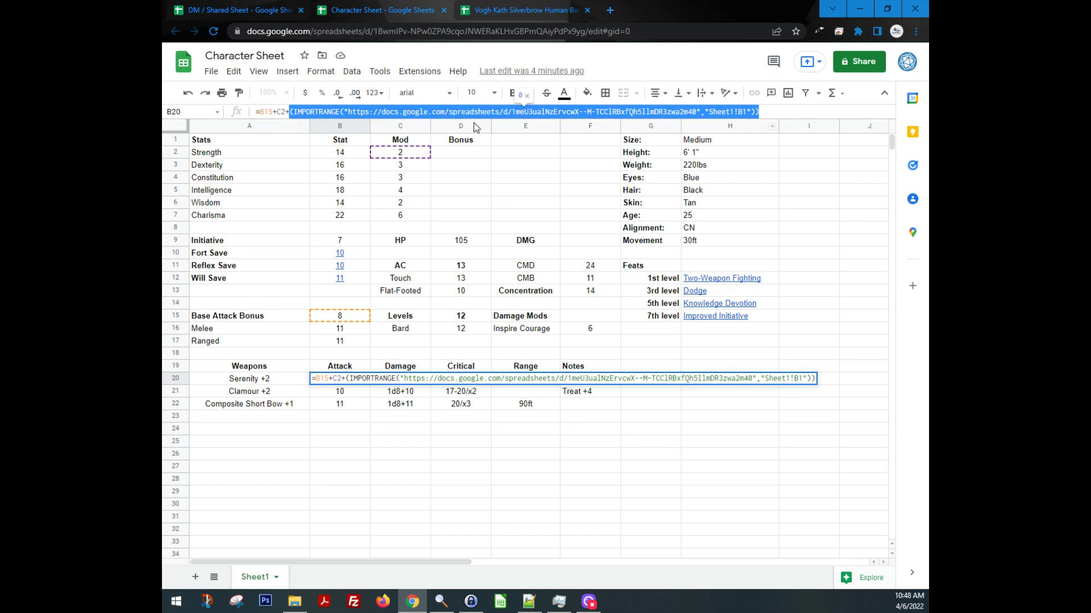
key(Escape)
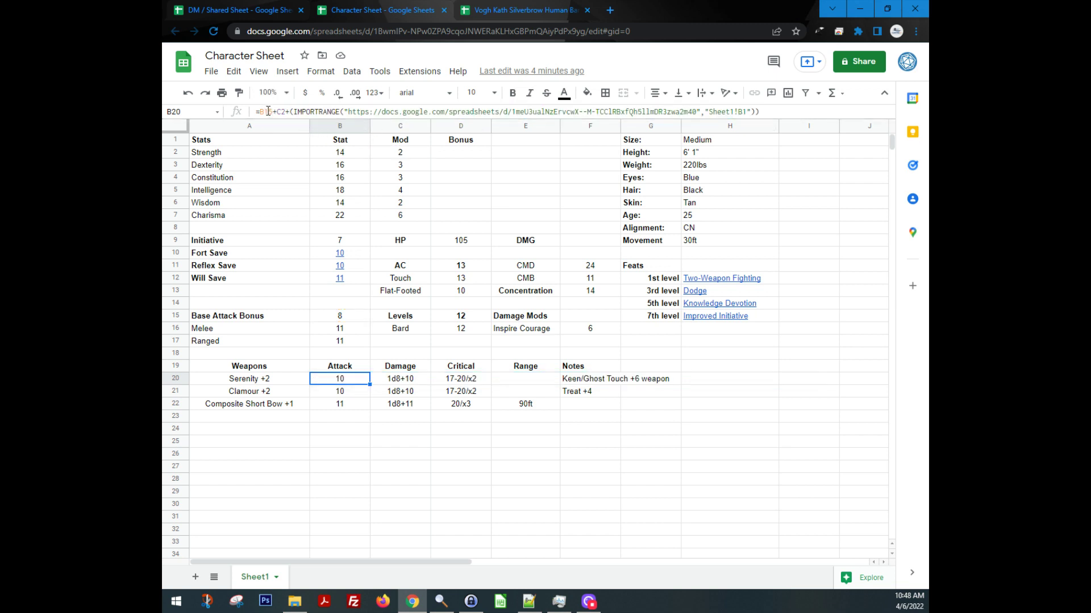
double_click(339, 379)
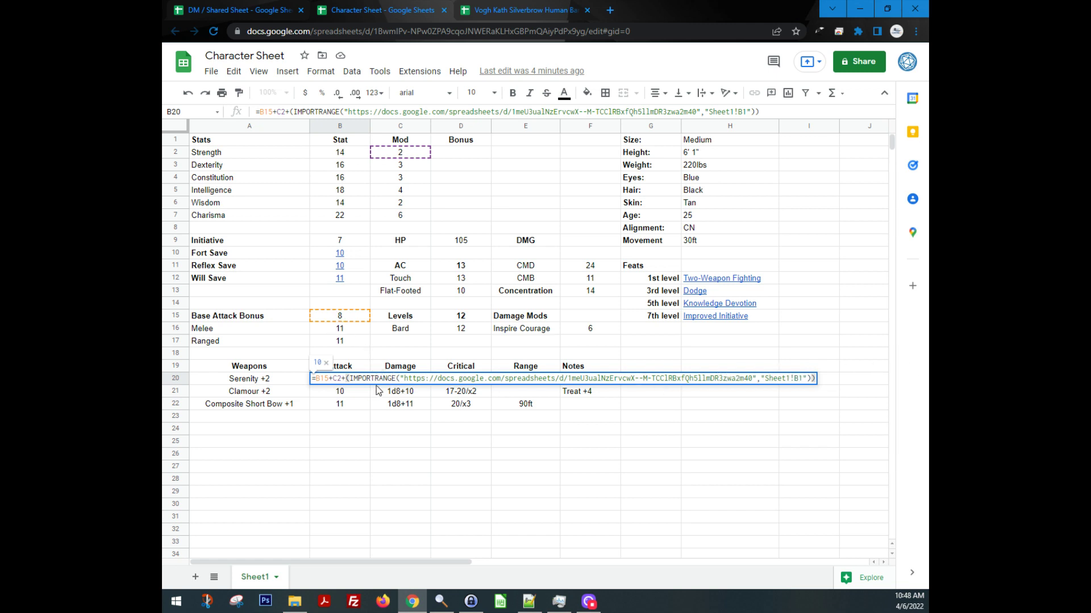
key(Escape)
click(257, 7)
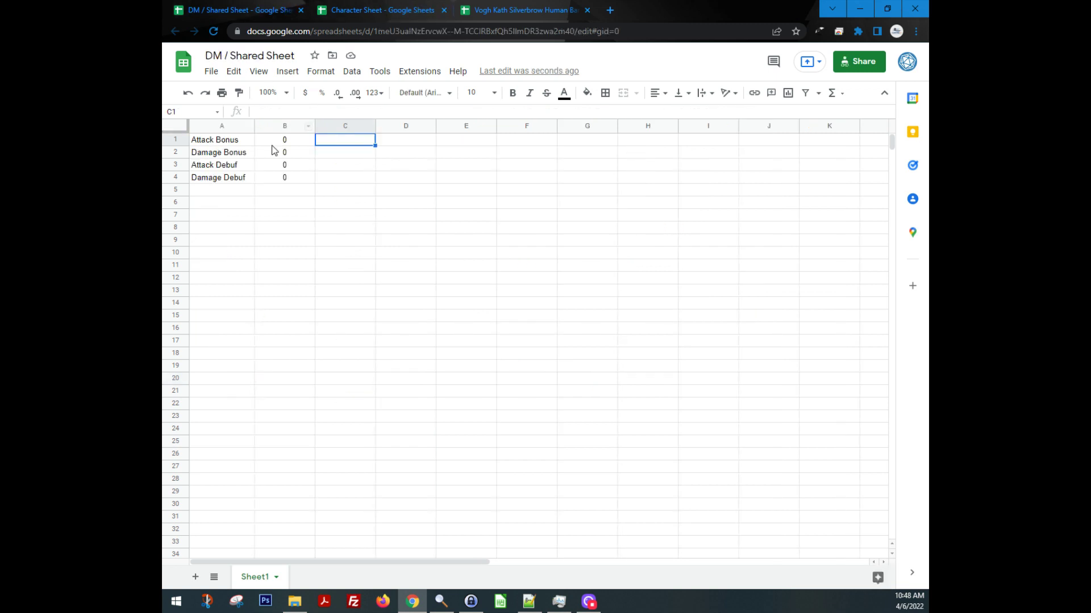
click(288, 142)
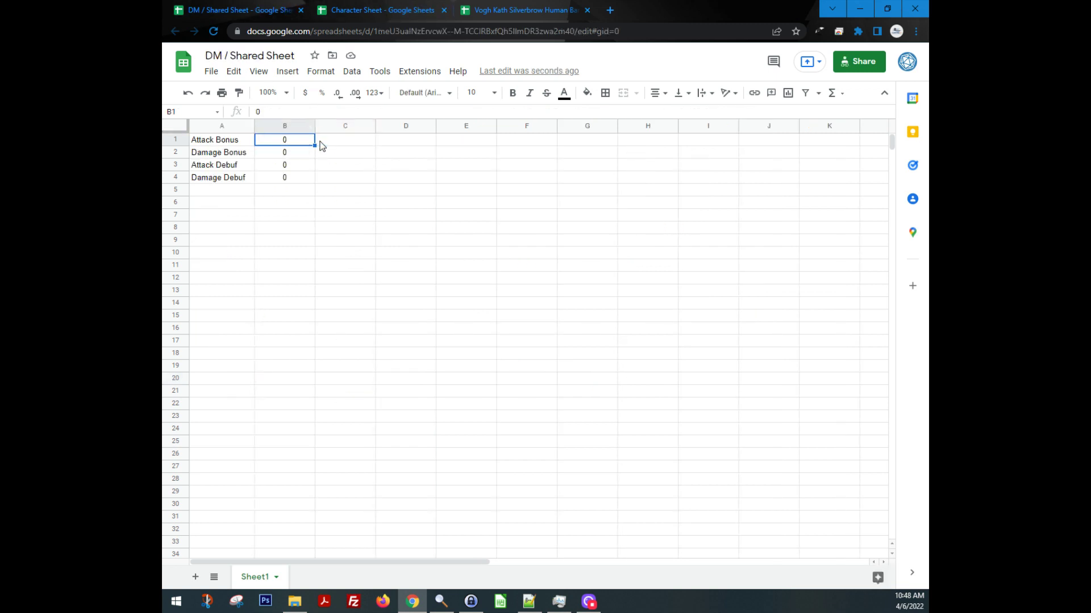
Enter the note "Bless is ative for 10 rounds" in C1, beside the Attack Bonus.
click(349, 142)
text(Ble)
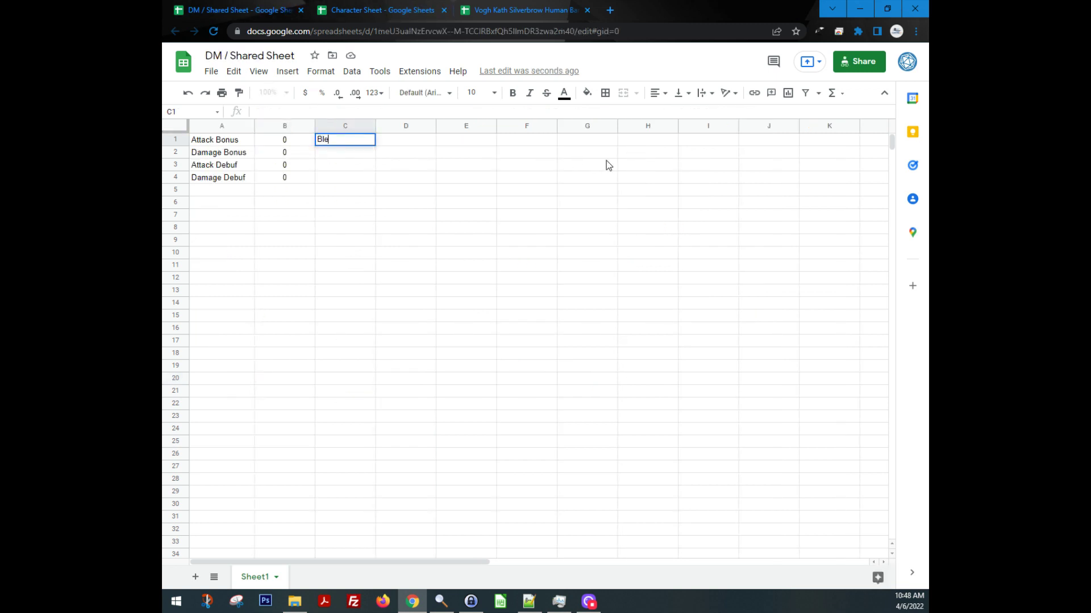
text(ss is ative )
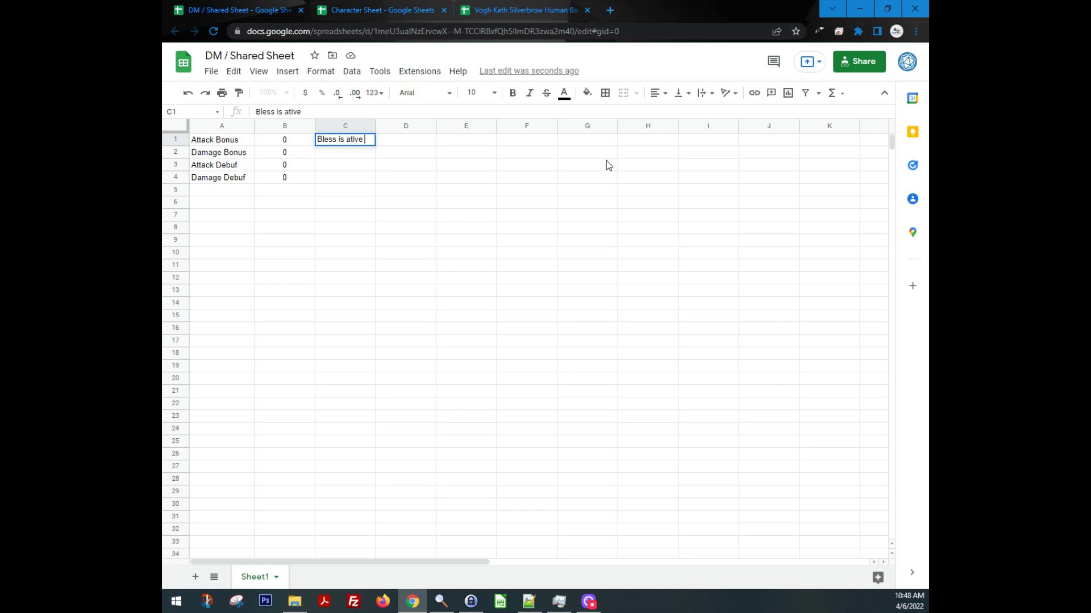
text(for 10 rounds)
key(Return)
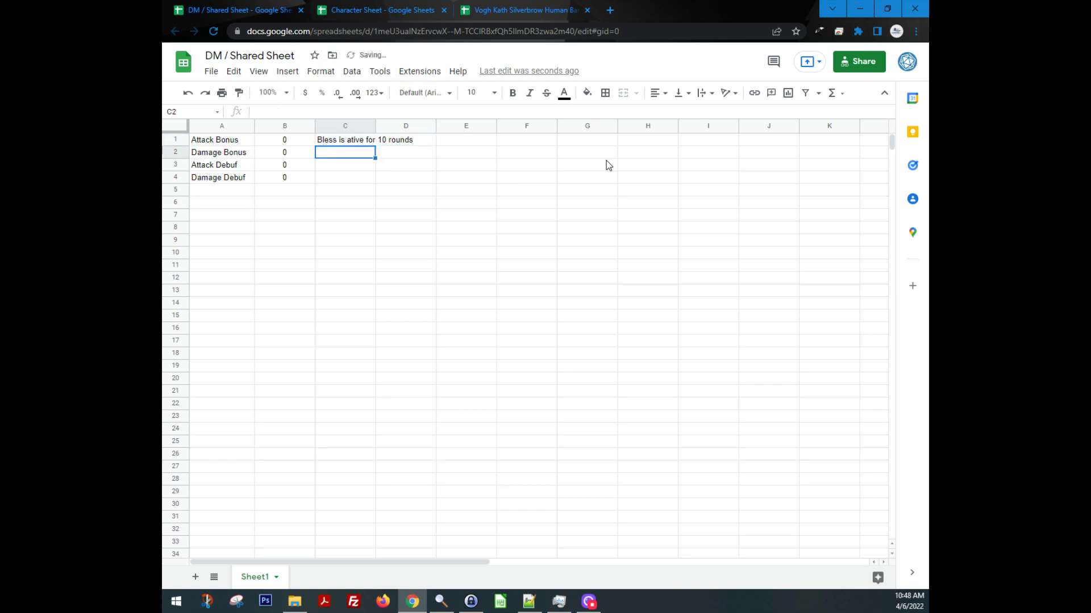
Correct the misspelled word in the C1 note so it reads "Bless is active for 10 rounds".
key(Up)
click(291, 113)
key(Delete)
key(Delete)
key(Delete)
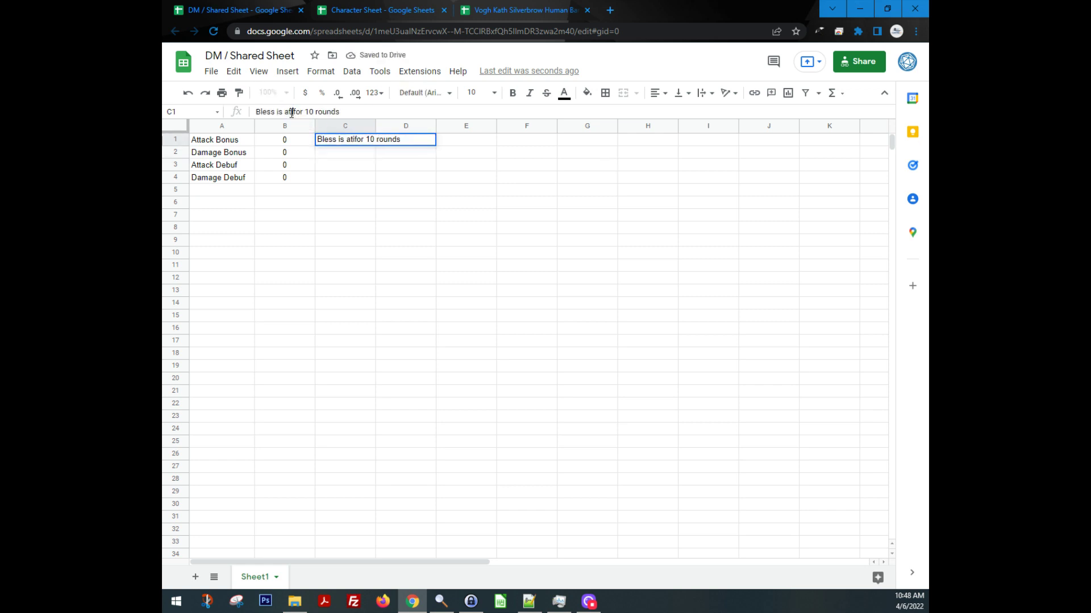
key(BackSpace)
key(BackSpace)
text(ctive)
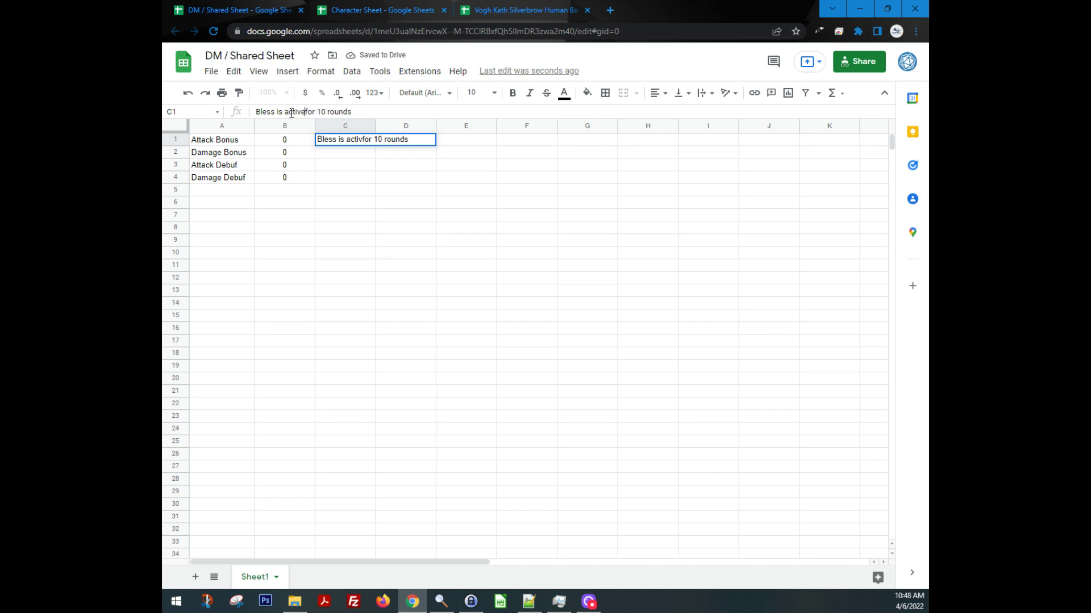
key(Return)
key(Up)
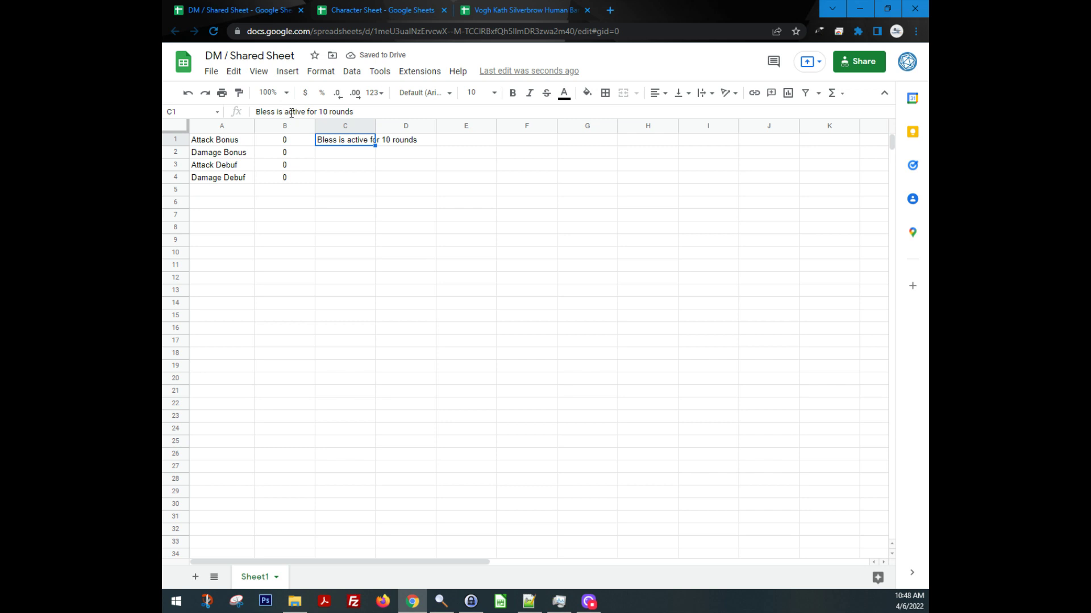
Replace the C1 note with "Bless", and enter 10 in D1 and 5 in E1.
key(Delete)
text(B)
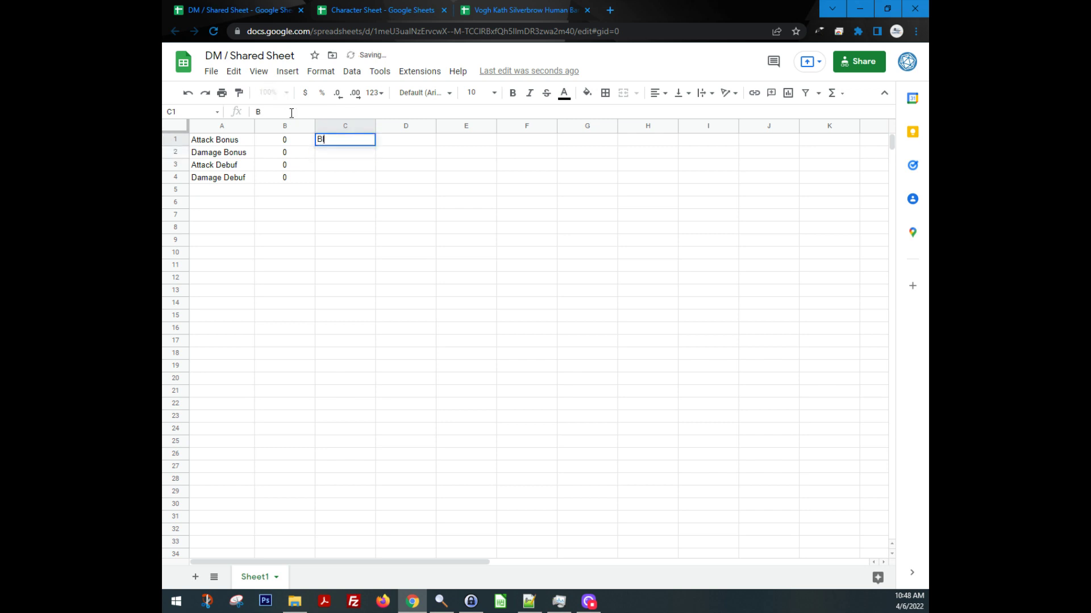
text(eless)
key(Tab)
text(10)
key(Tab)
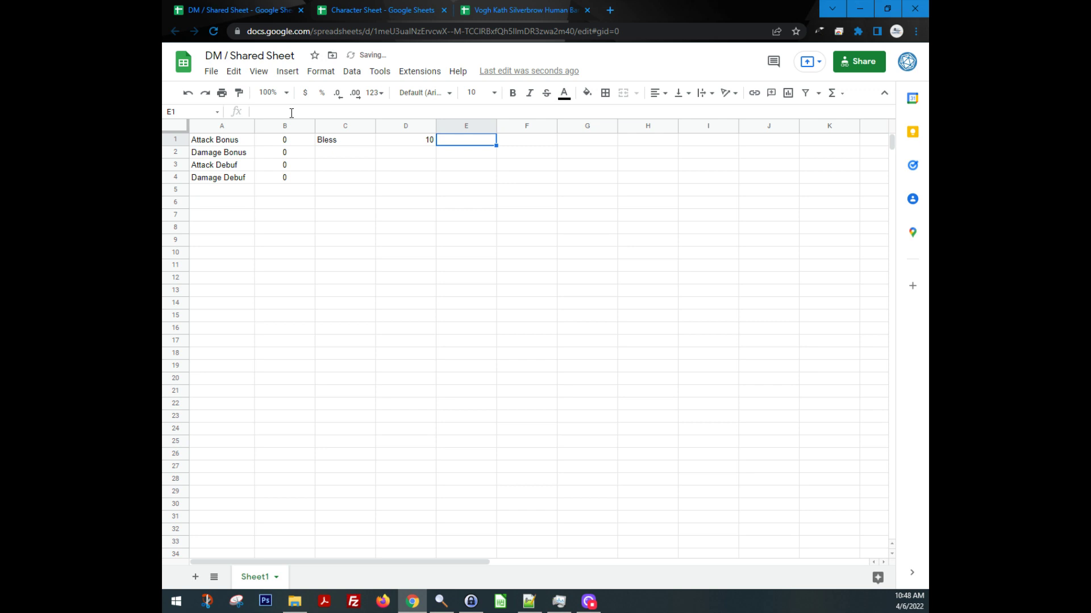
text(5)
key(Return)
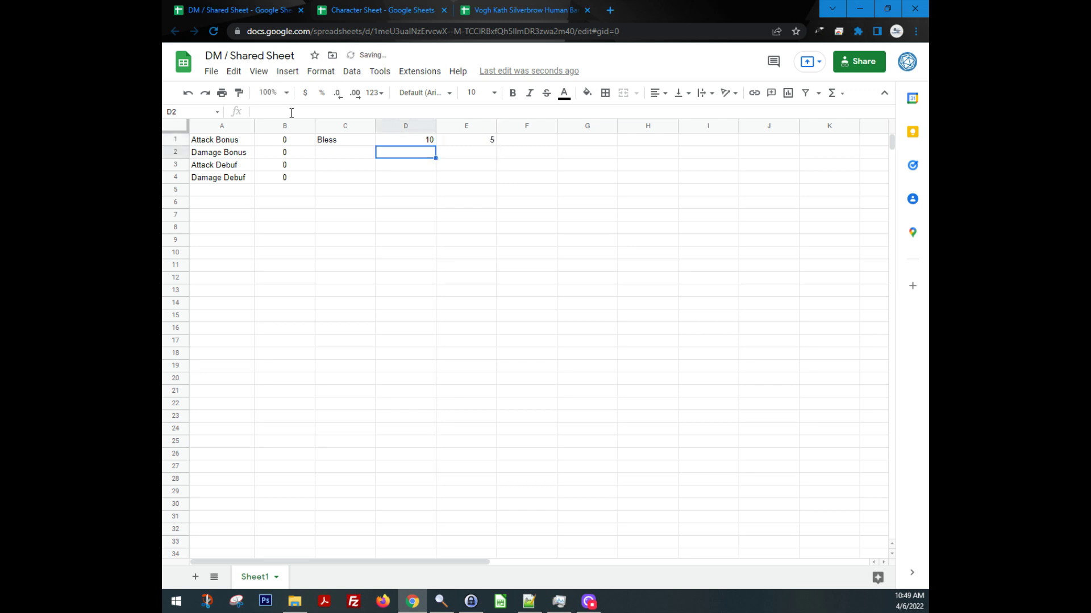
Review the Attack Bonus value and the two Bless numbers beside it in row 1.
key(Up)
key(Left)
key(Left)
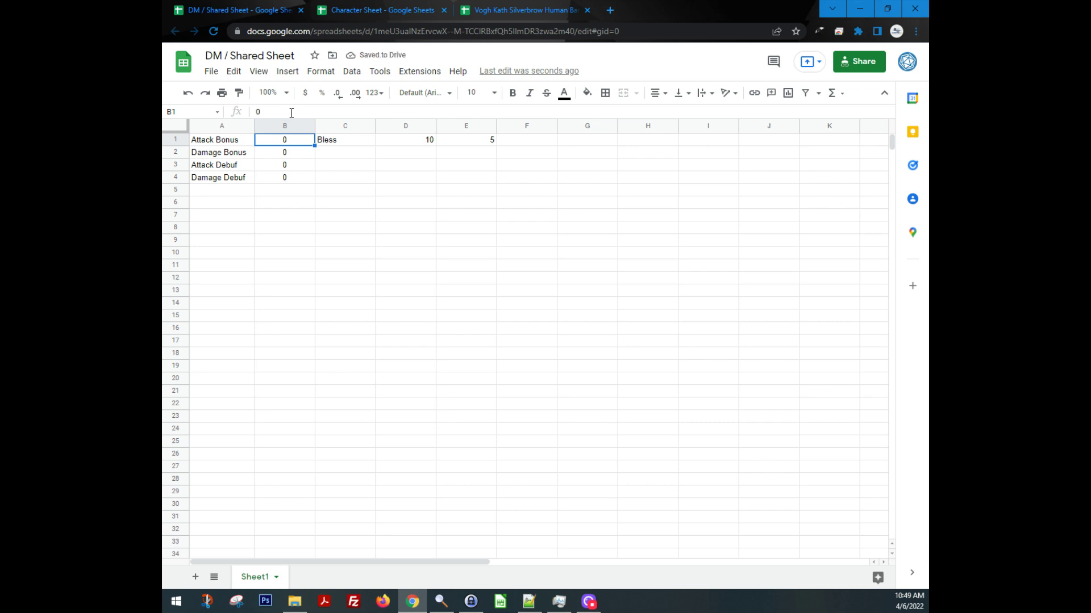
key(Right)
key(Right)
key(shift+Right)
key(shift+Left)
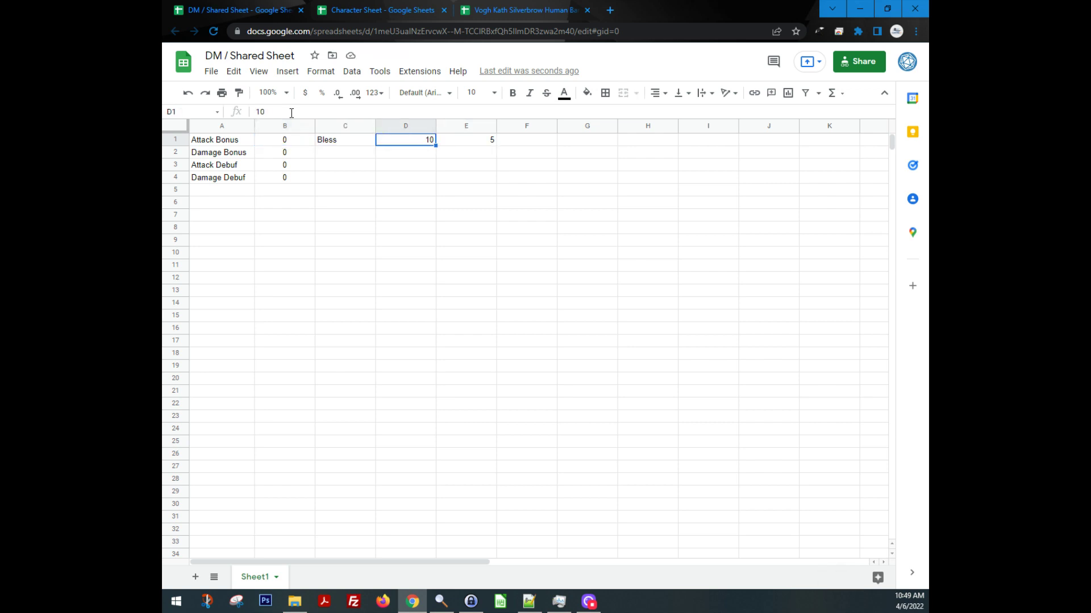
key(Right)
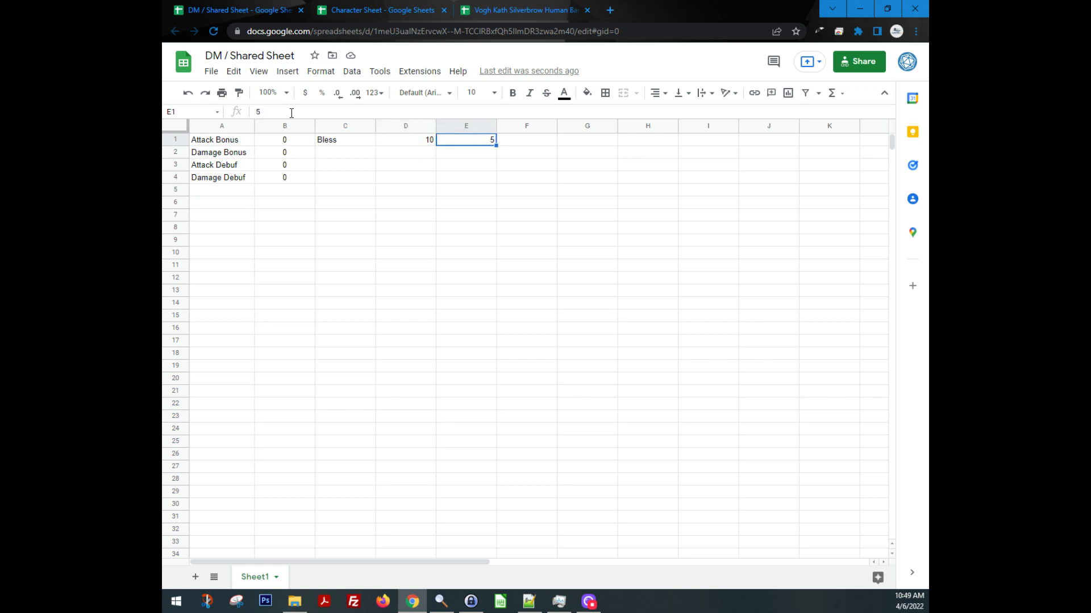
key(Left)
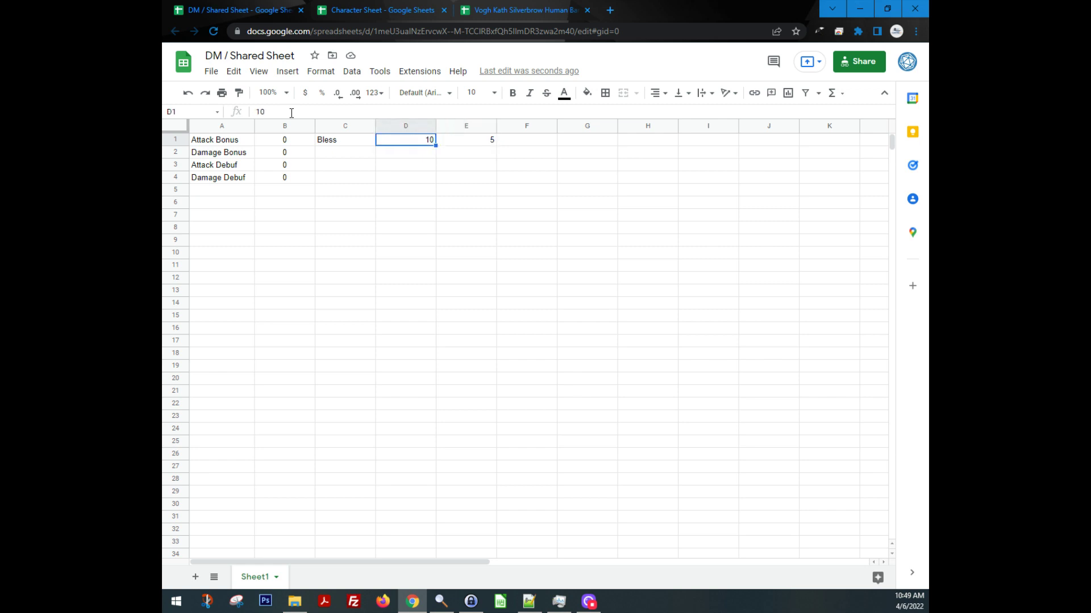
Set the second Bless number in E1 to 6.
key(Right)
text(6)
key(Return)
key(Up)
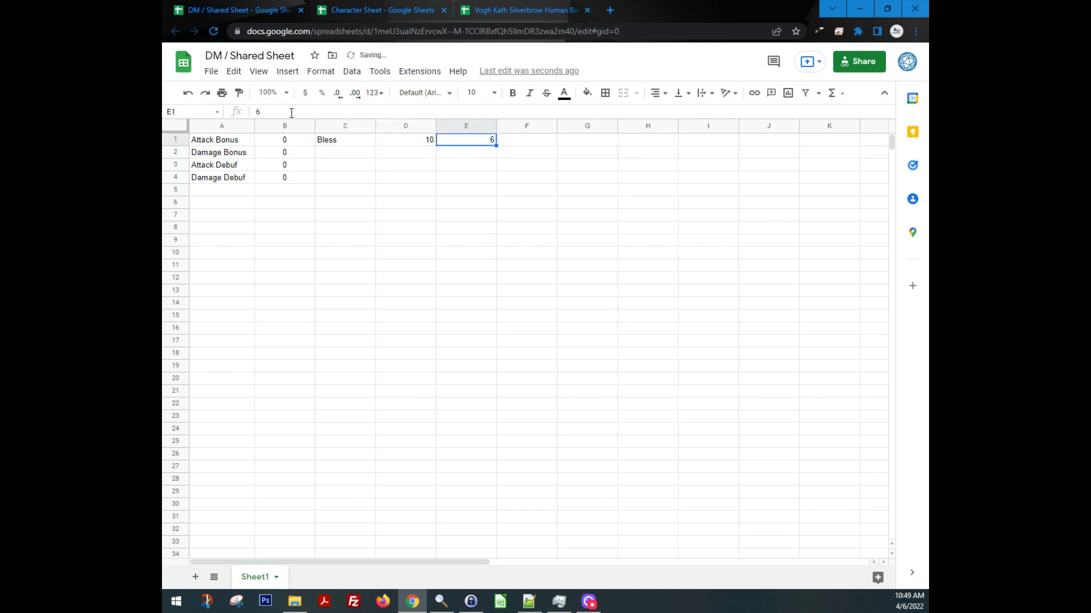
Set E1 to 11 and go back to the first Bless number in D1.
text(11)
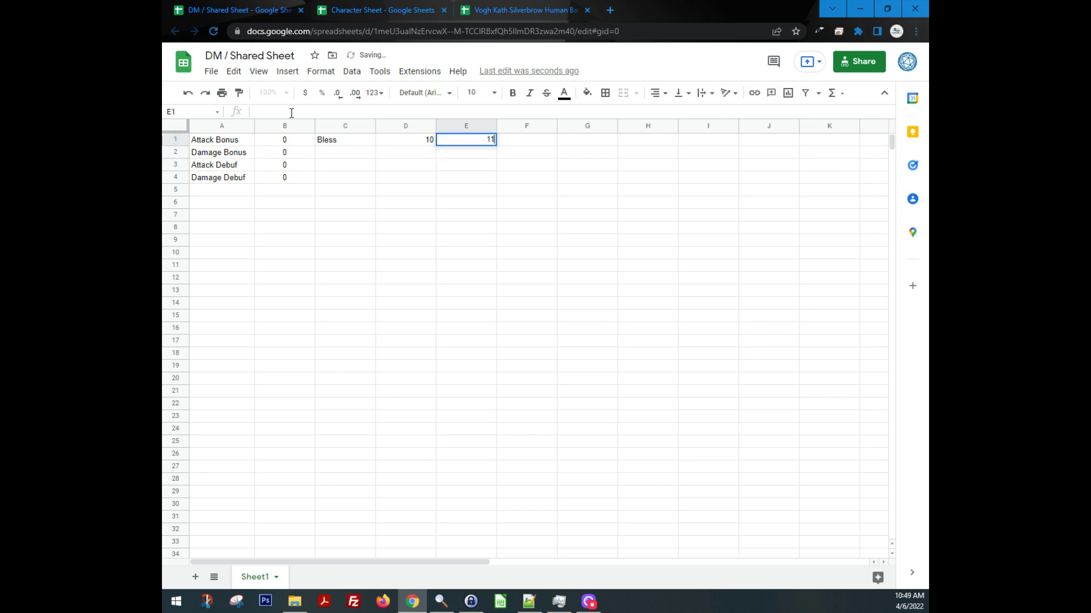
key(Return)
key(Up)
key(Left)
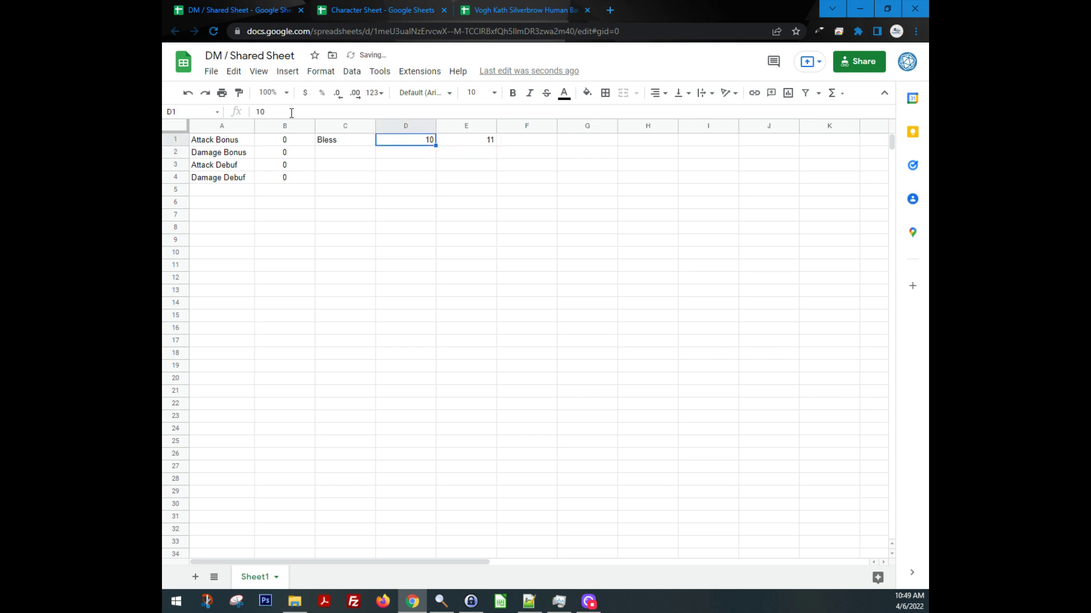
Clear the Bless entry and its two numbers from C1:E1.
key(Left)
key(shift+Right)
key(shift+Right)
key(shift+Right)
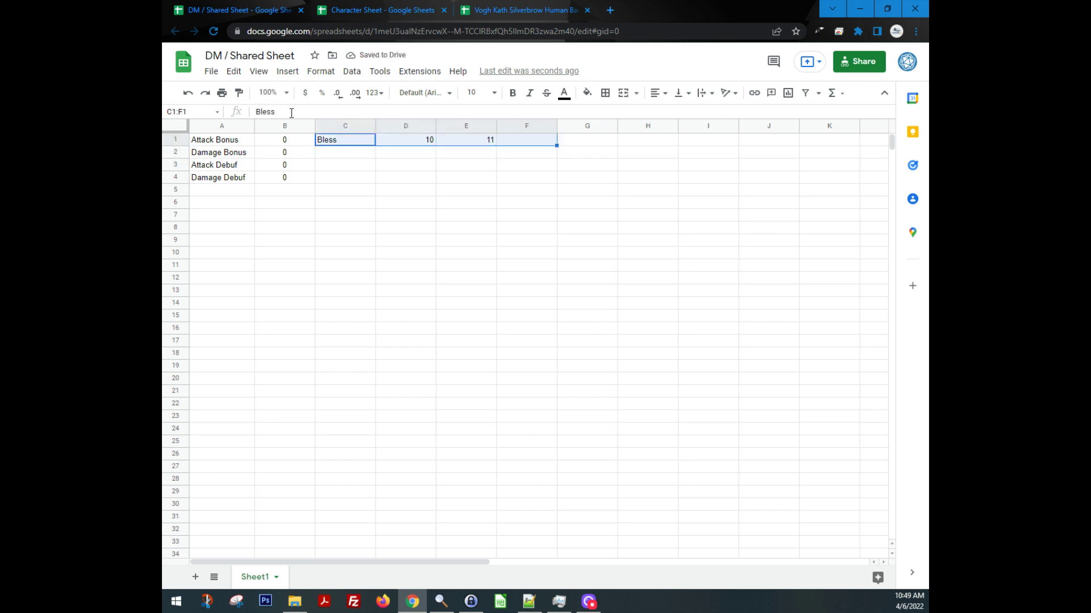
key(shift+Left)
key(Delete)
key(Down)
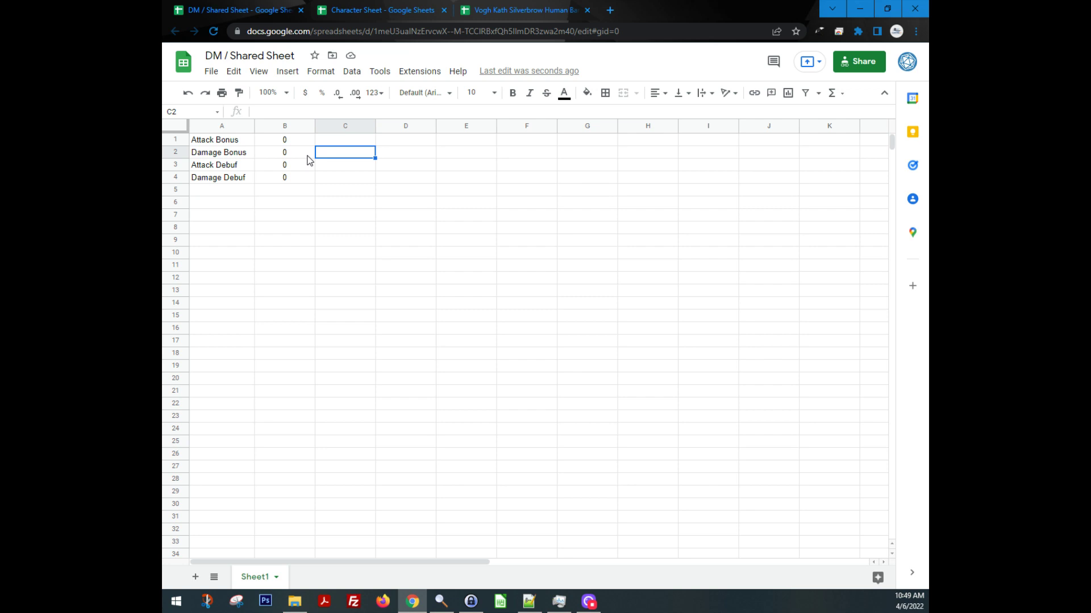
Open the Character Sheet and examine the CONCATENATE formula behind the Serenity +2 damage in C20.
click(379, 10)
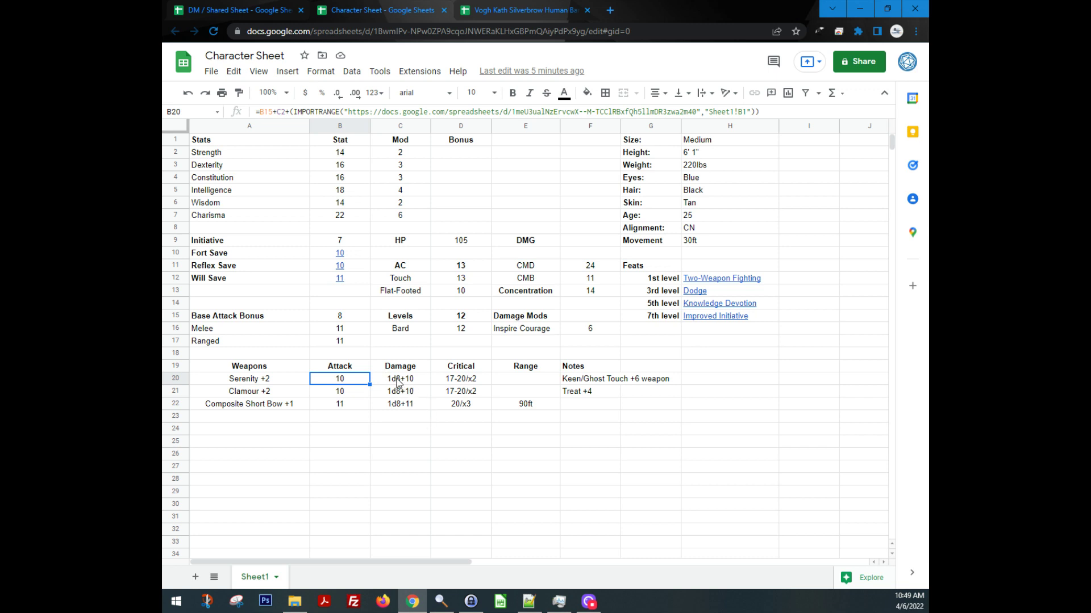
click(399, 381)
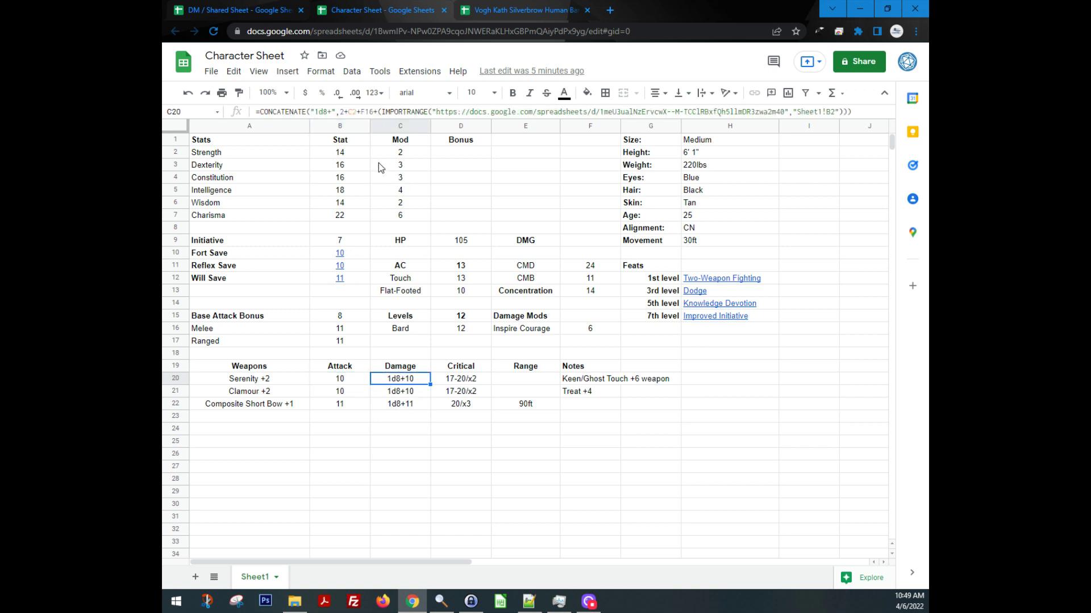
drag(261, 111, 305, 111)
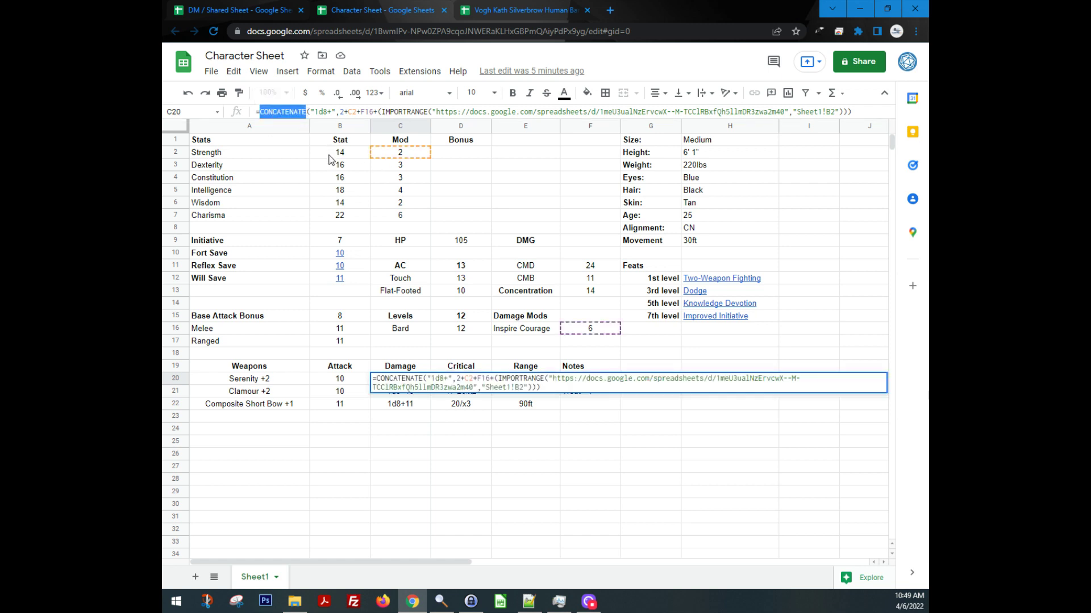
key(Escape)
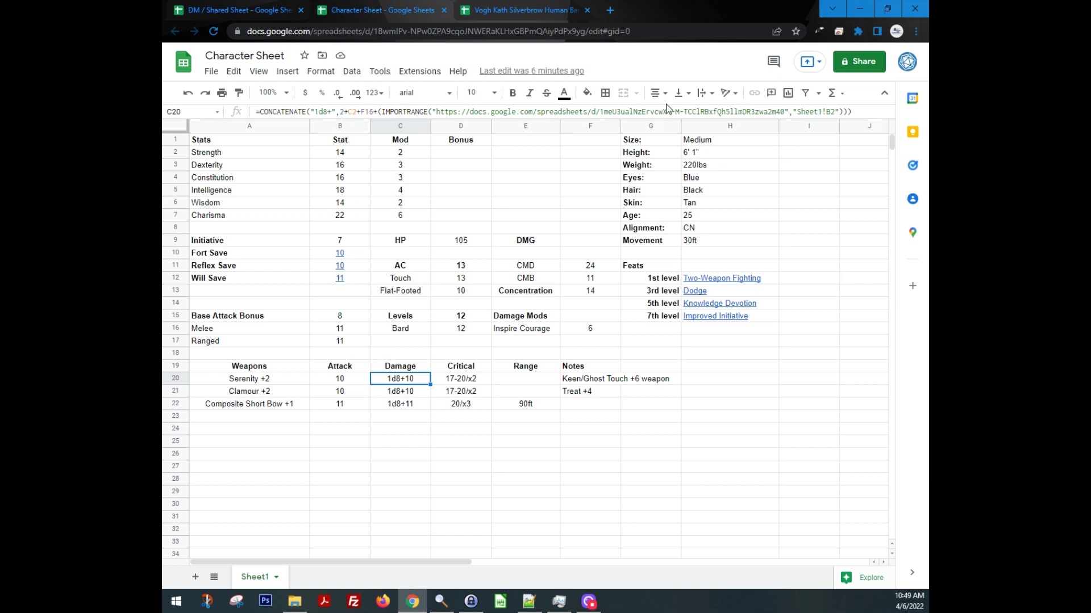
drag(260, 112, 294, 112)
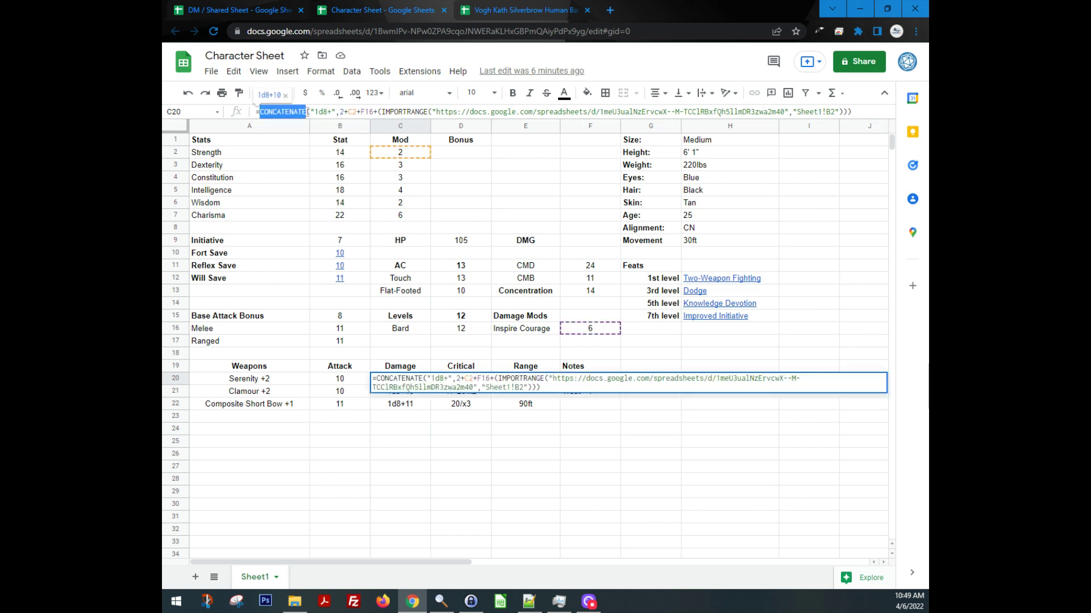
click(311, 112)
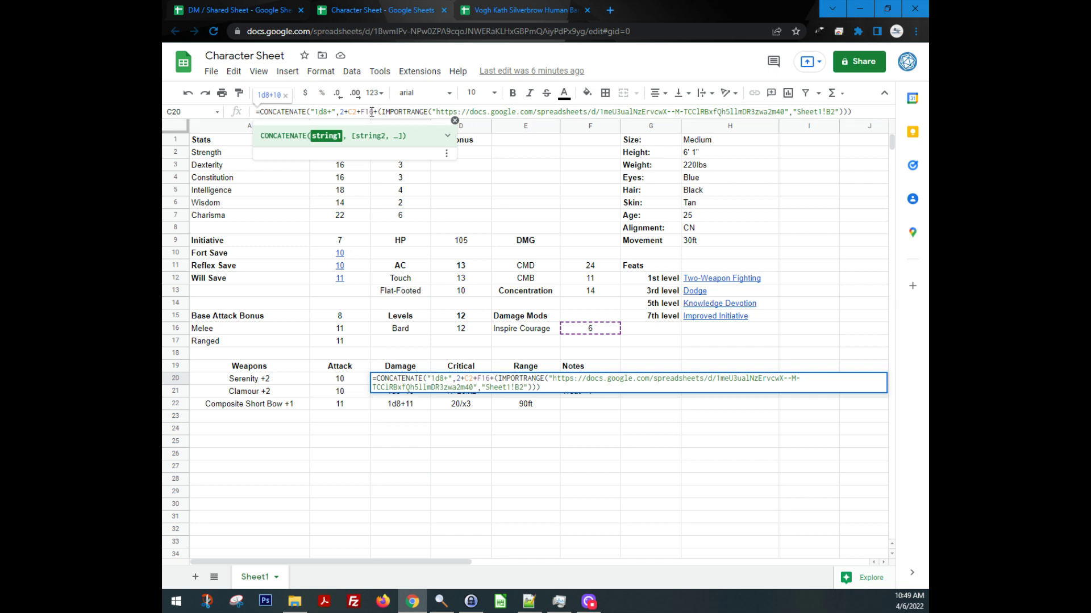
Append the text string " + 2d6" as a final argument of the CONCATENATE formula in C20.
click(861, 113)
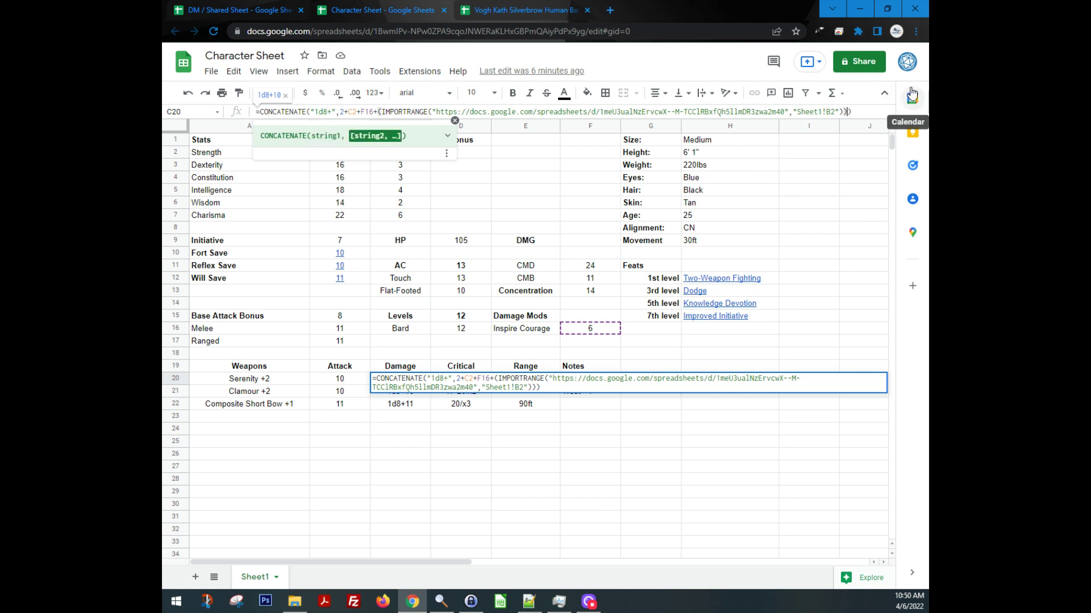
text(, +)
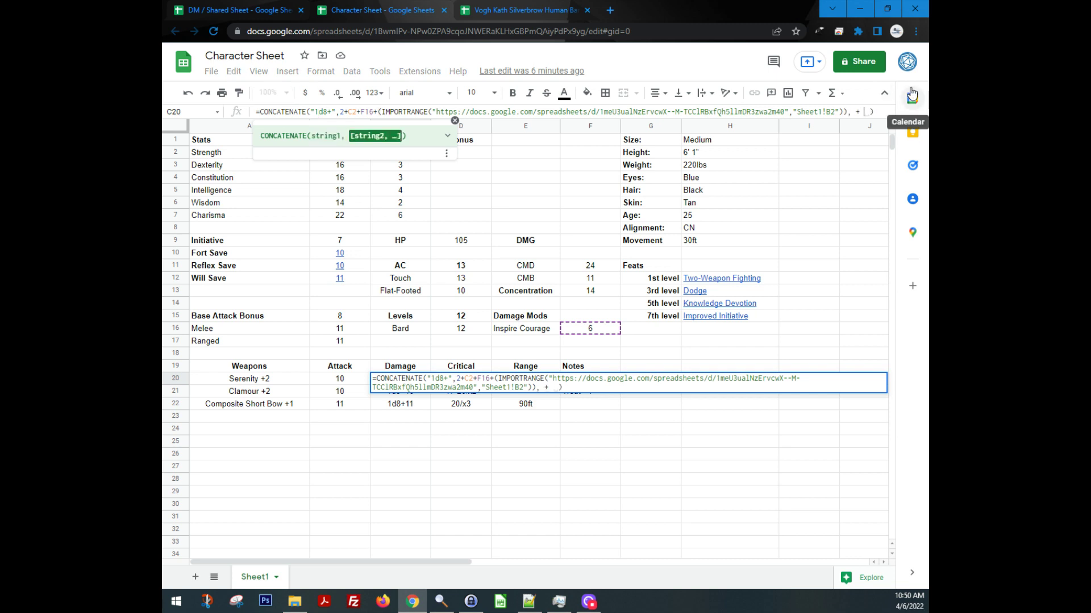
key(shift+Return)
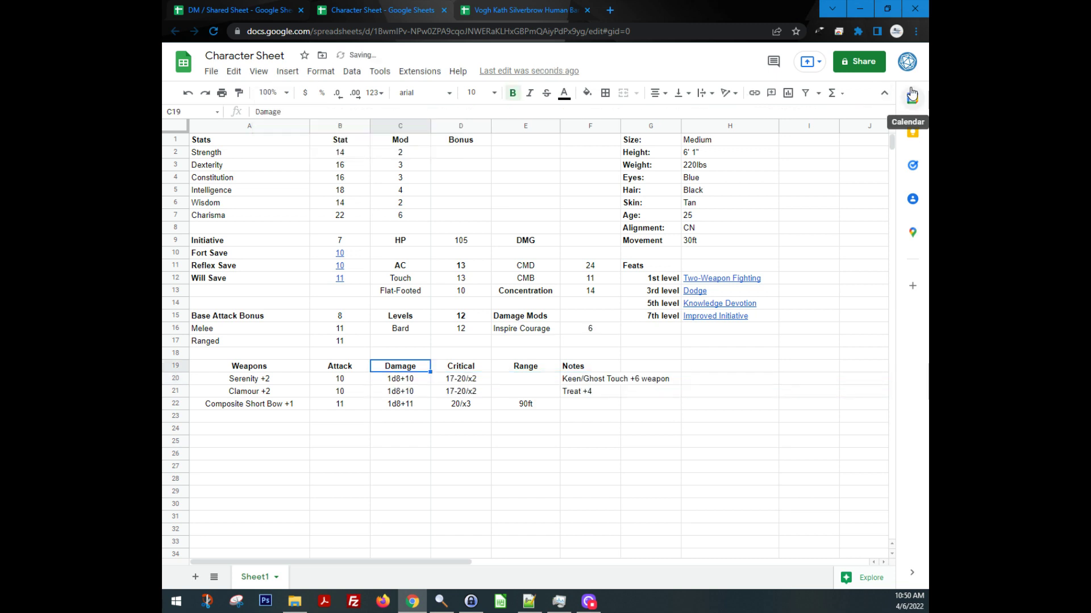
key(Down)
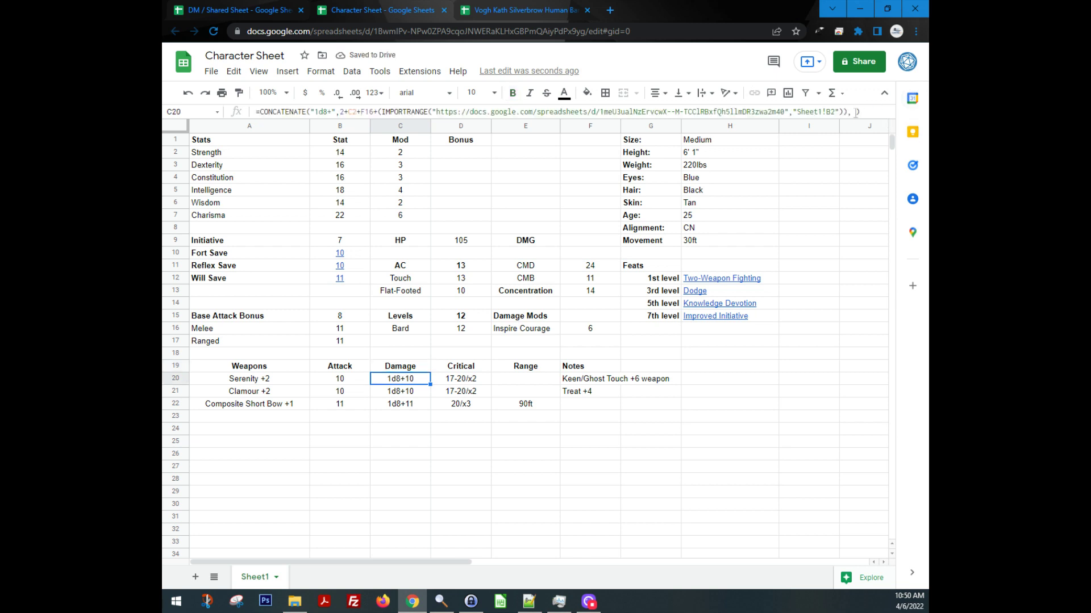
key(Return)
text(")
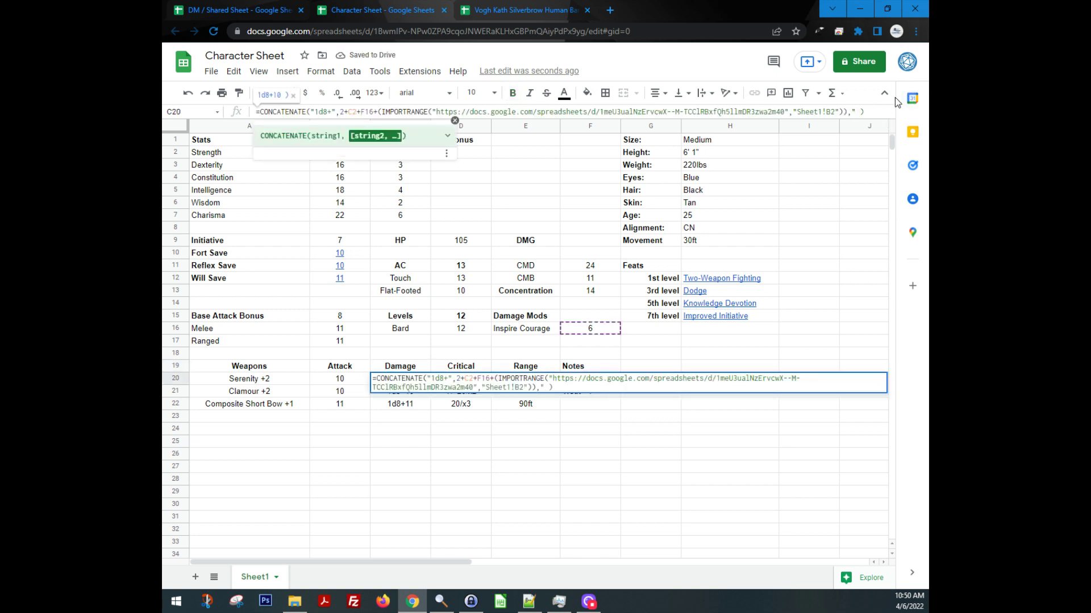
text( + 2)
text(d6 )
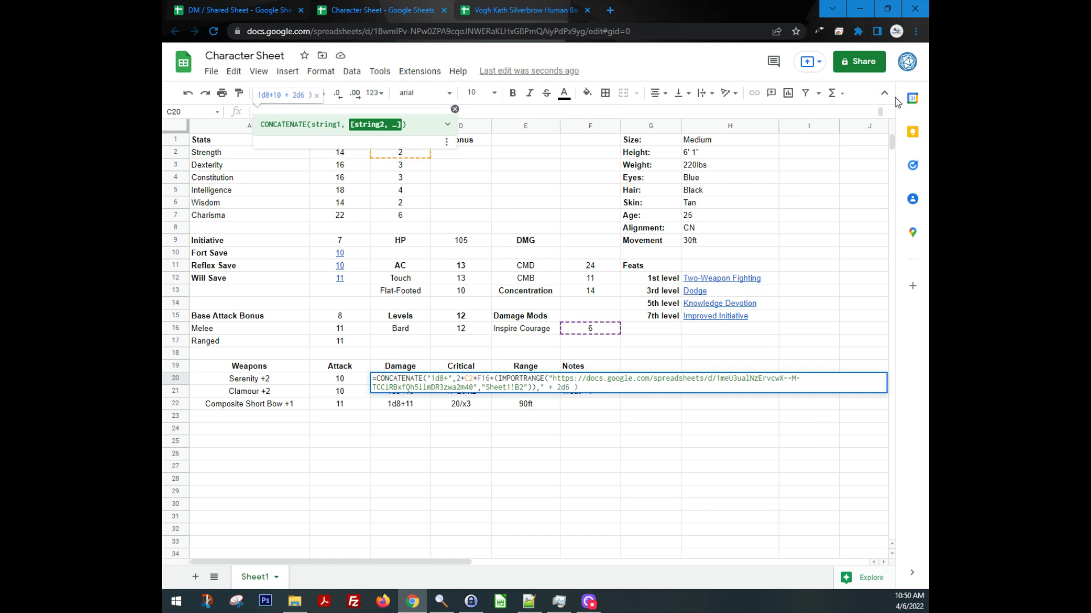
text(")
key(Return)
key(Up)
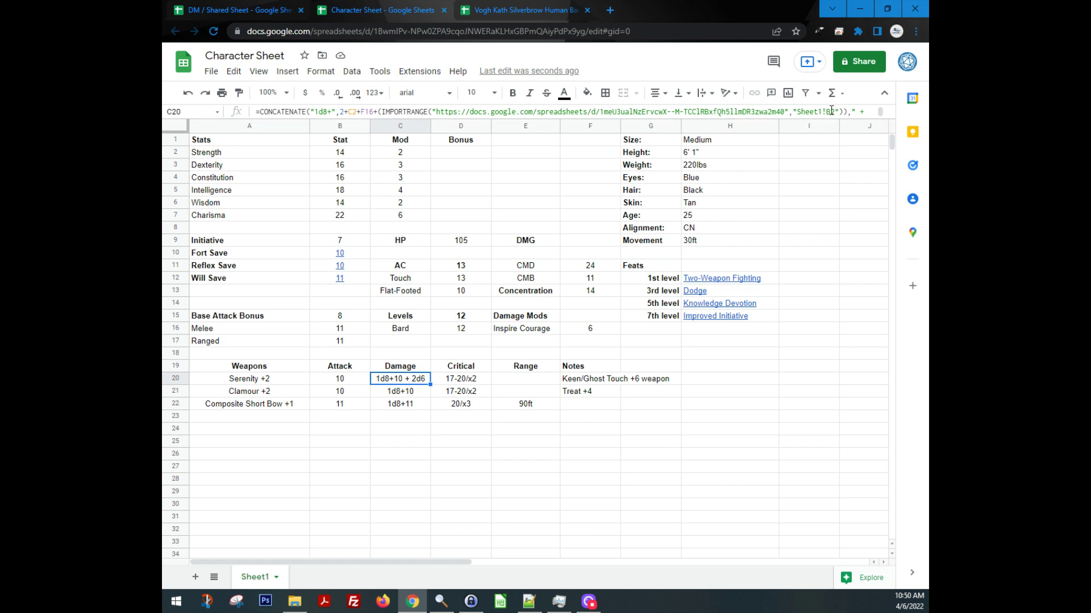
Review the Damage Bonus row and the sheet name in the DM / Shared Sheet, and return to the Character Sheet.
click(241, 10)
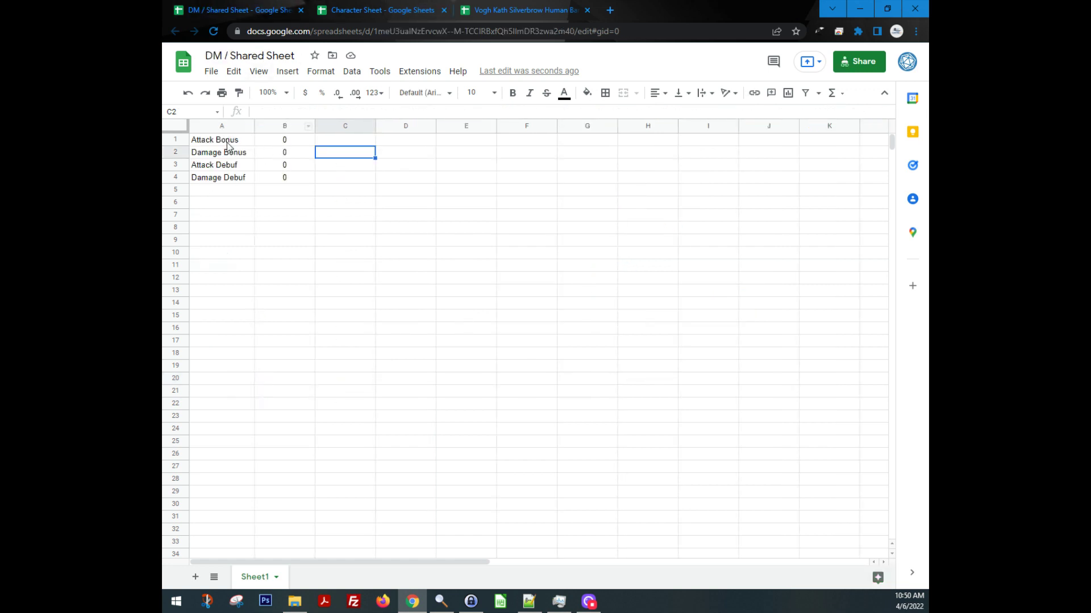
drag(211, 154, 300, 155)
click(342, 157)
double_click(257, 578)
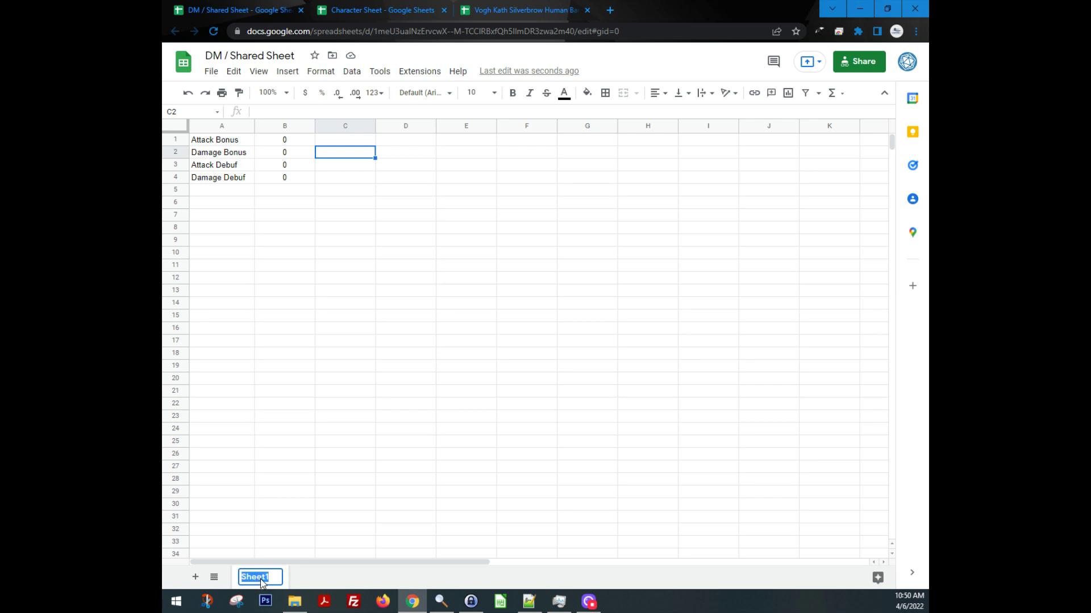
key(Return)
click(375, 8)
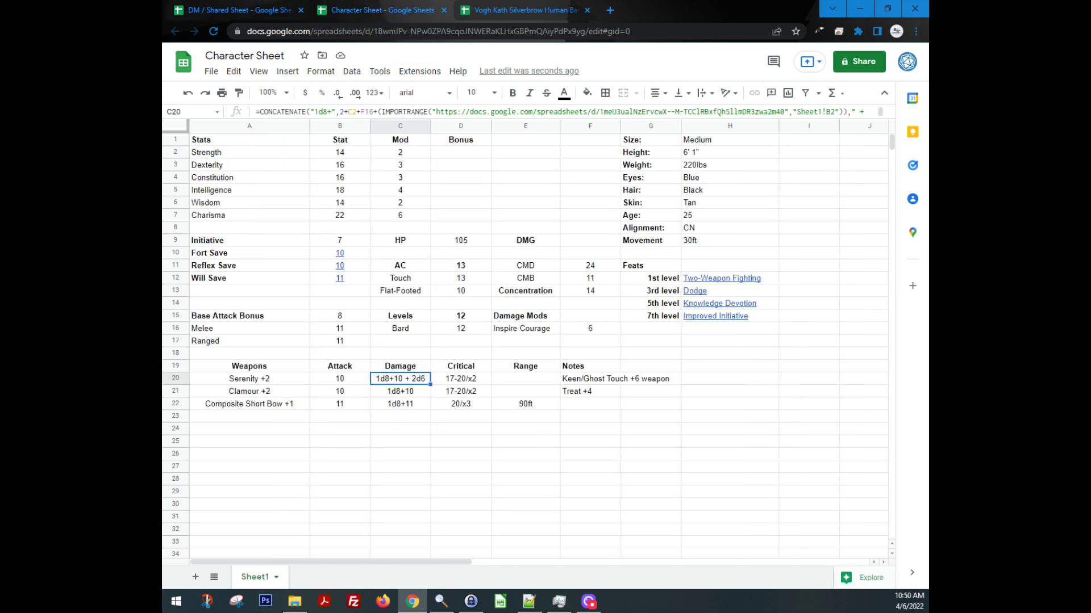
Remove the " + 2d6" argument from the Serenity +2 damage formula in C20.
click(853, 112)
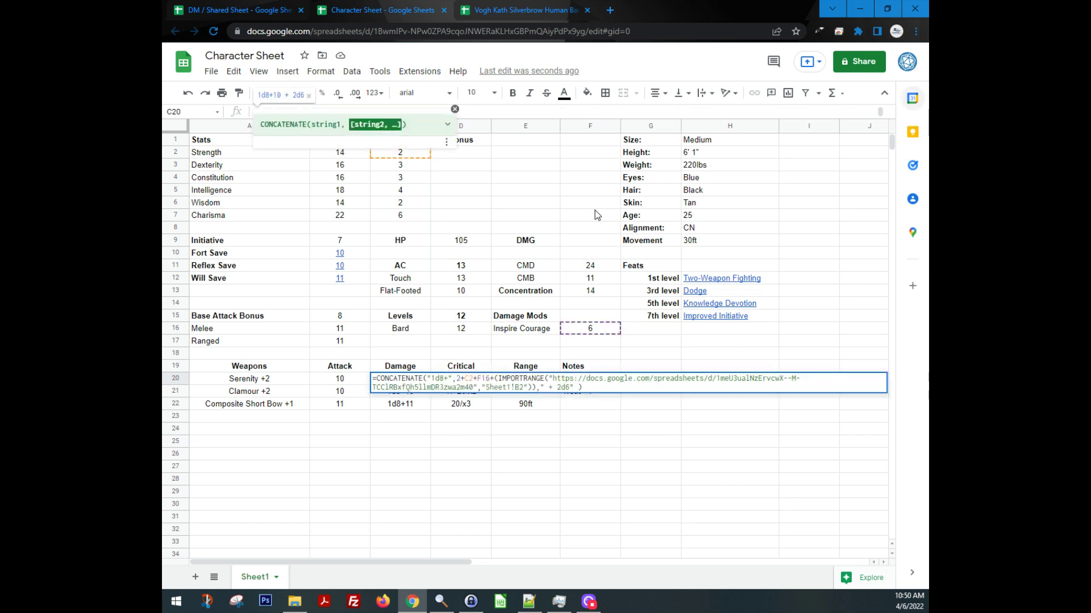
drag(537, 388, 572, 391)
click(544, 388)
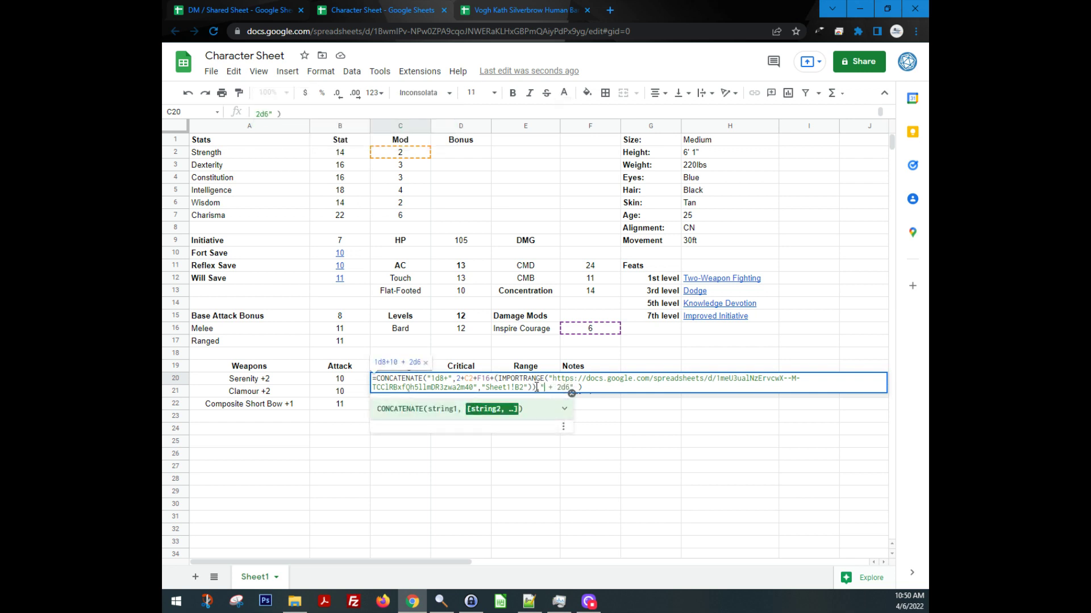
drag(537, 388, 573, 387)
click(575, 386)
key(shift+Left)
key(shift+Left)
key(shift+Left)
key(shift+Left)
key(shift+Left)
key(shift+Left)
key(shift+Left)
key(shift+Left)
key(shift+Left)
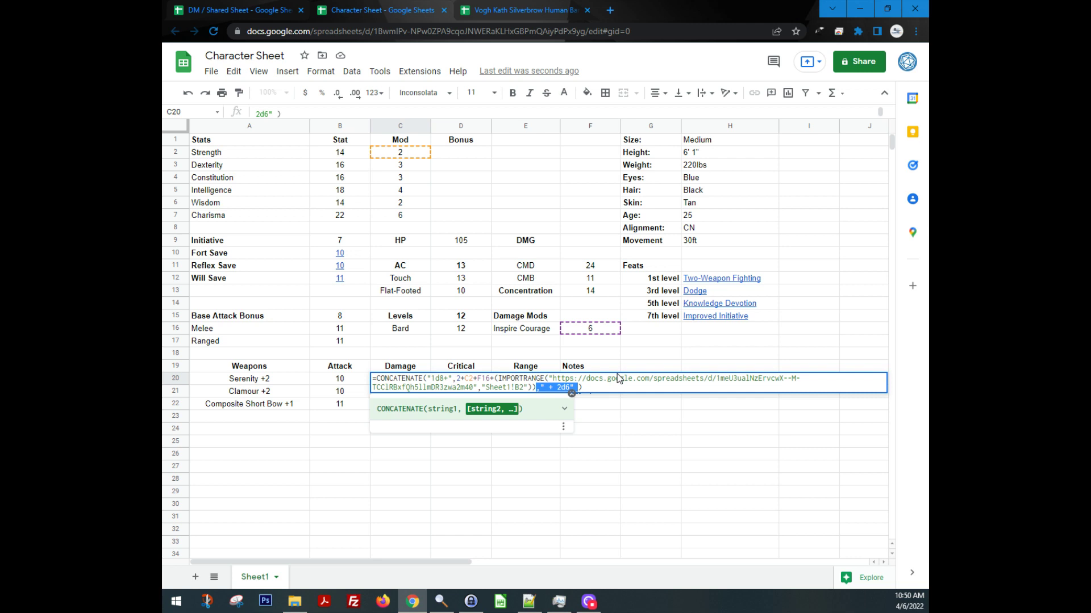
key(BackSpace)
key(Return)
key(Up)
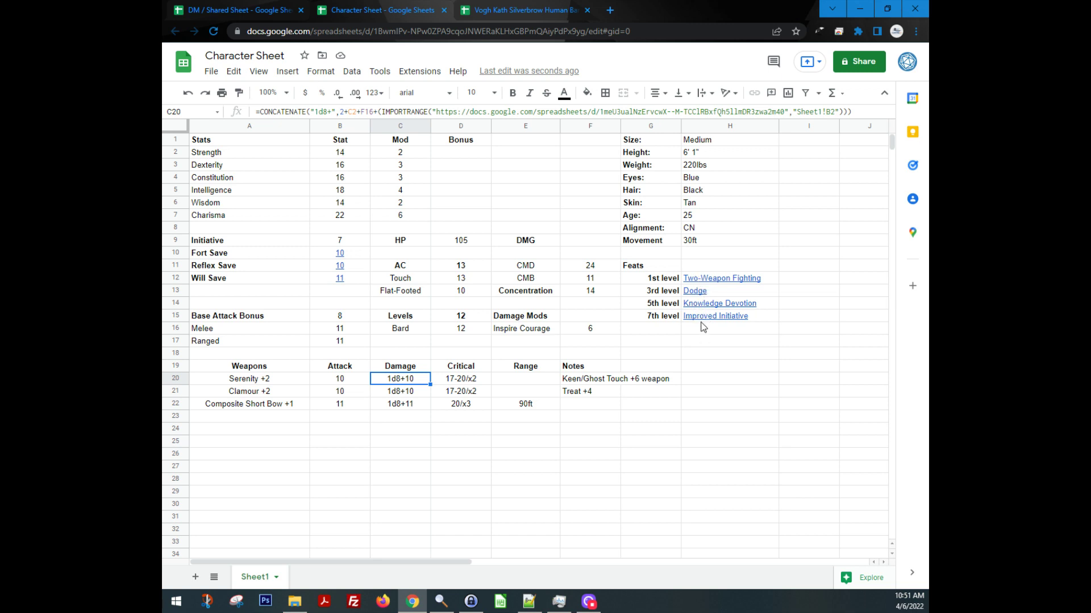
Look over the saving throws, the link on the Will Save value and the empty rows below them.
click(234, 276)
click(230, 291)
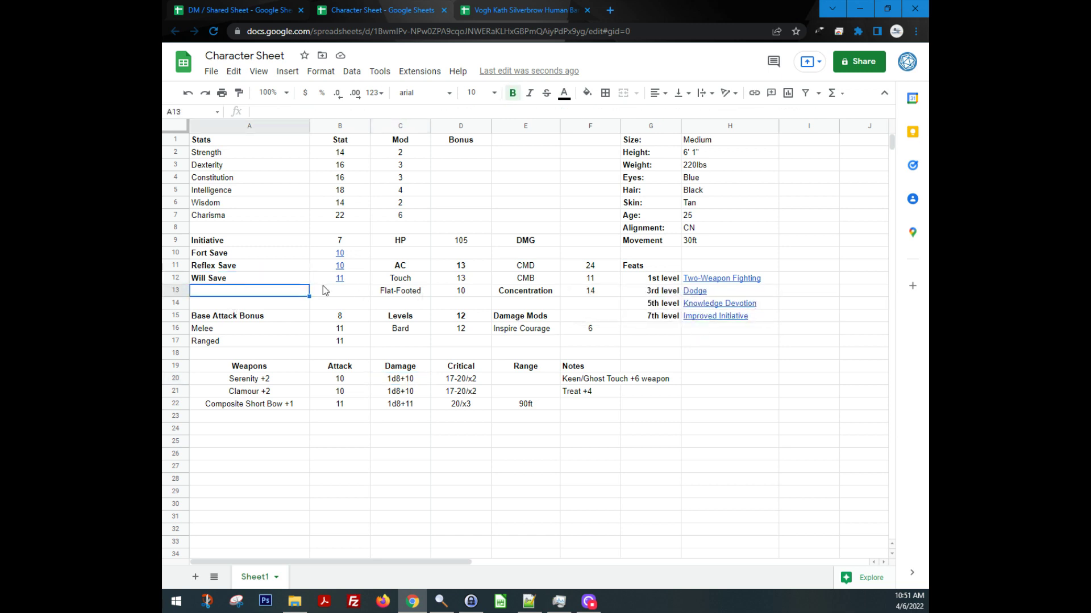
mouse_move(339, 280)
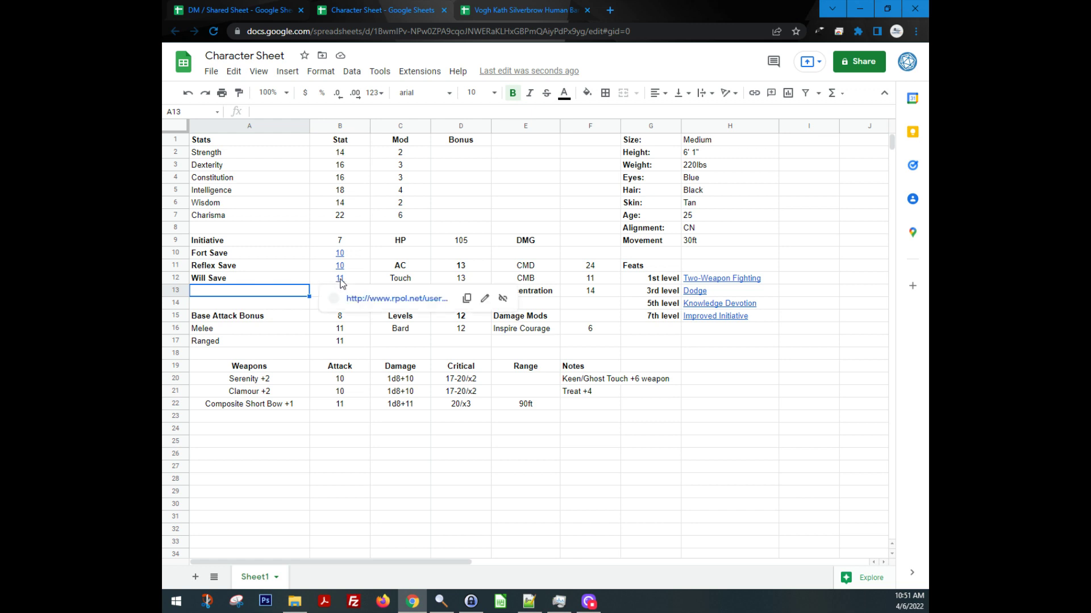
click(268, 301)
click(268, 289)
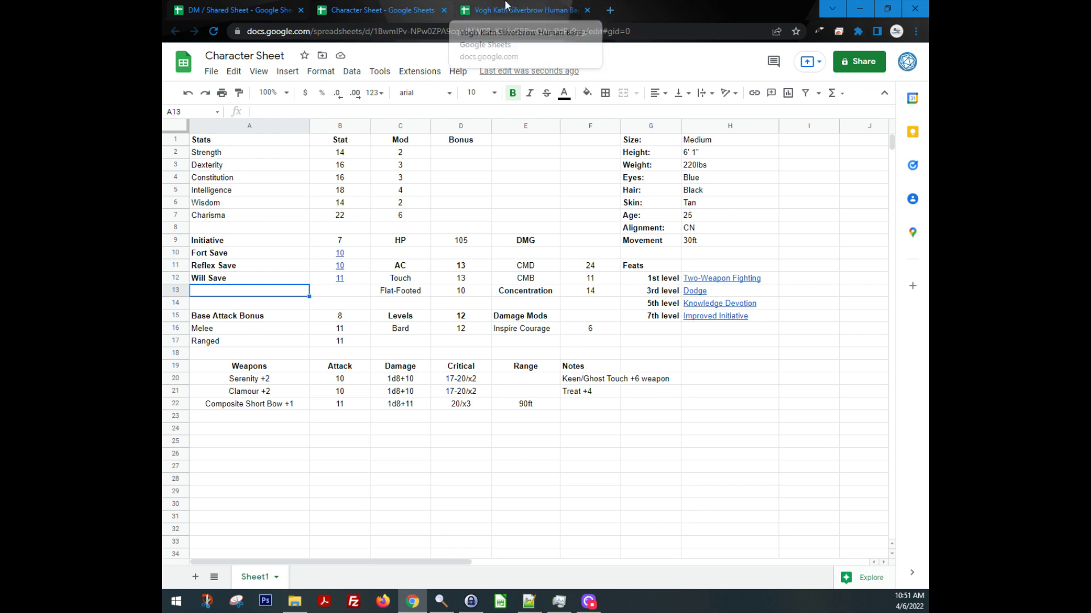
Open the human bard's spreadsheet and examine the skills table's ability modifier formulas, ranks, skill links and miscellaneous modifiers.
click(507, 9)
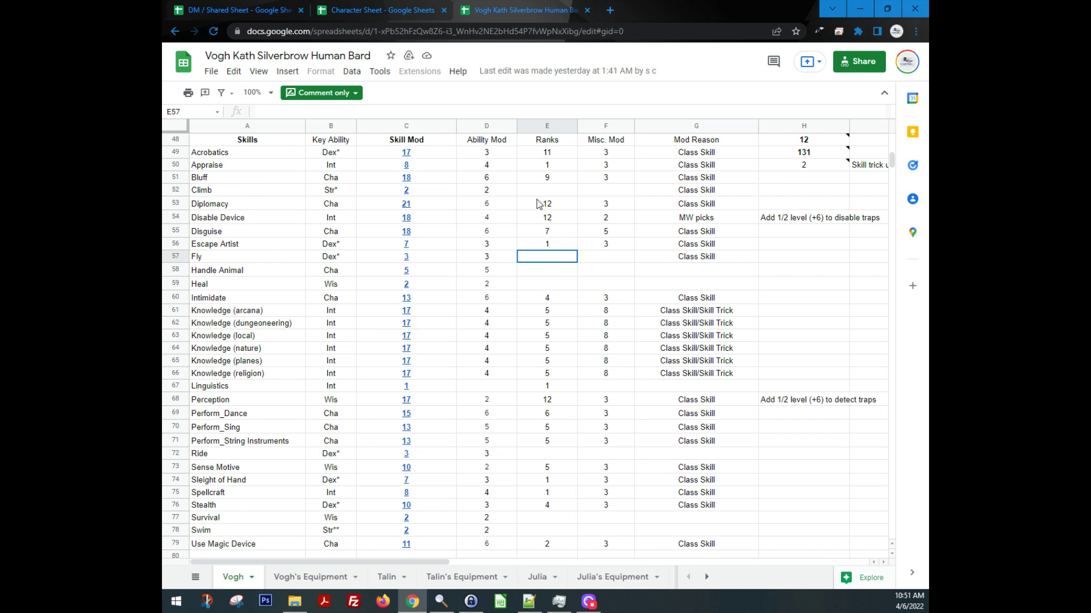
click(495, 165)
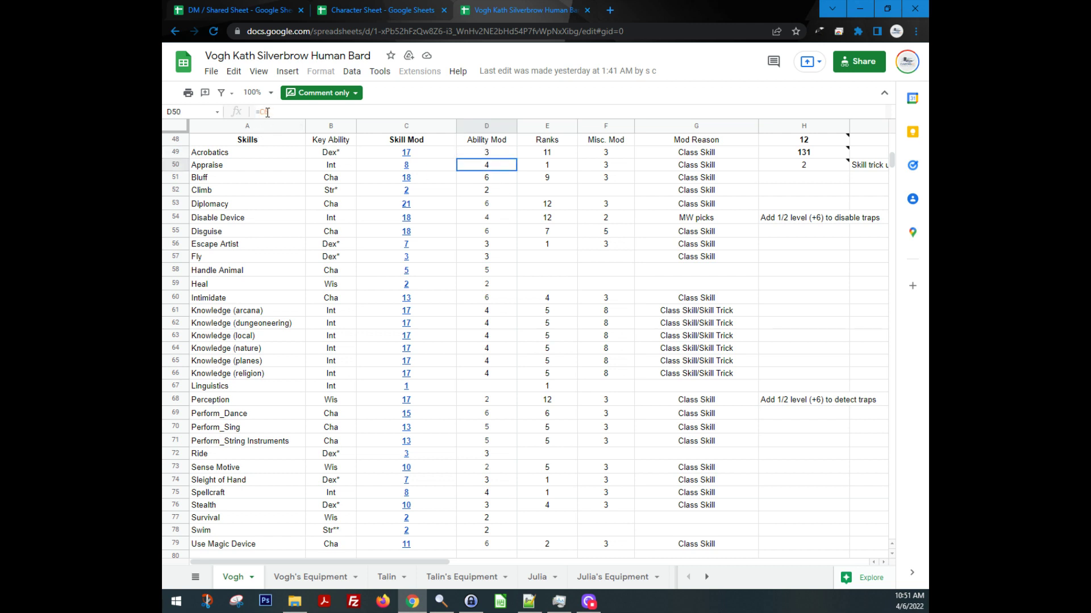
click(495, 154)
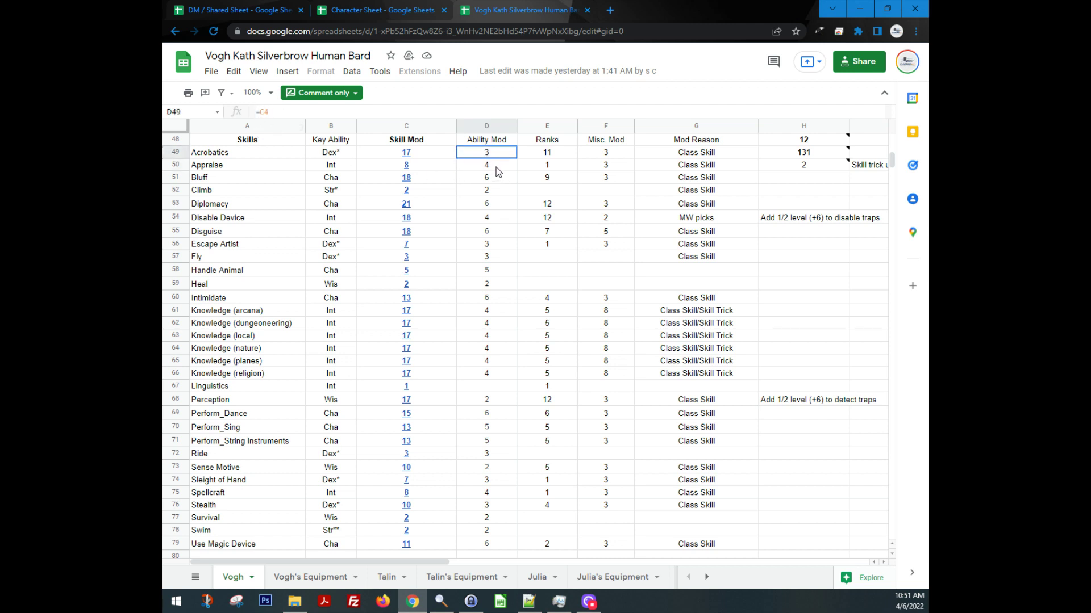
click(558, 193)
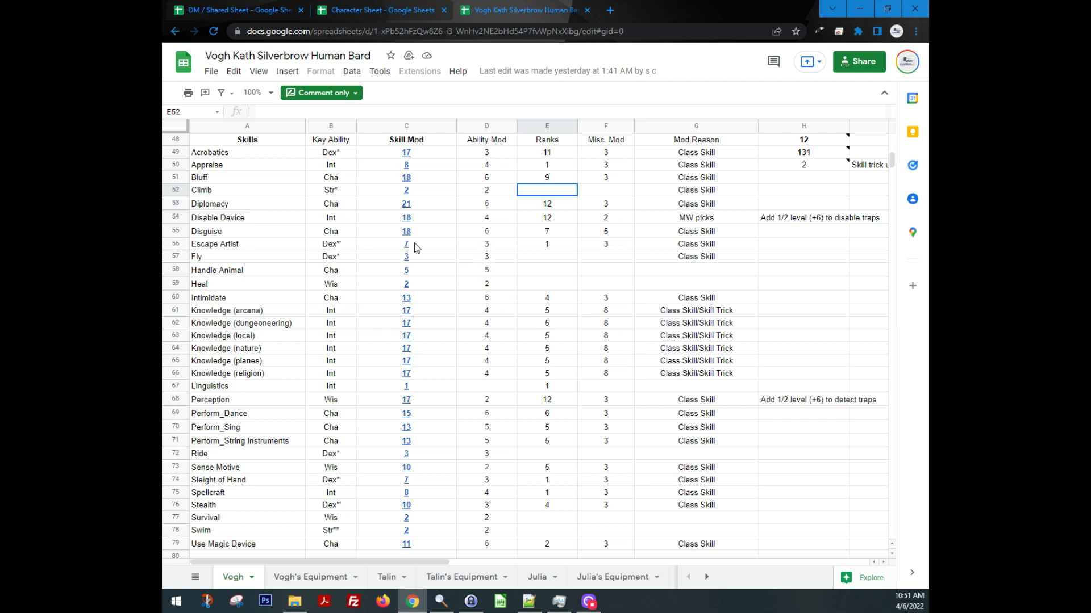
mouse_move(417, 248)
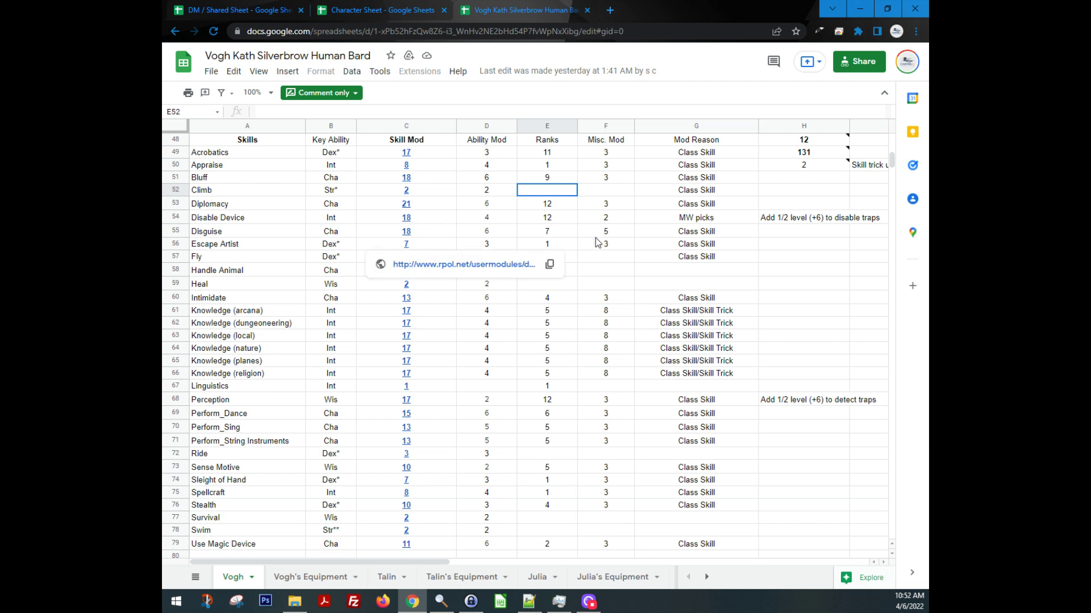
click(610, 275)
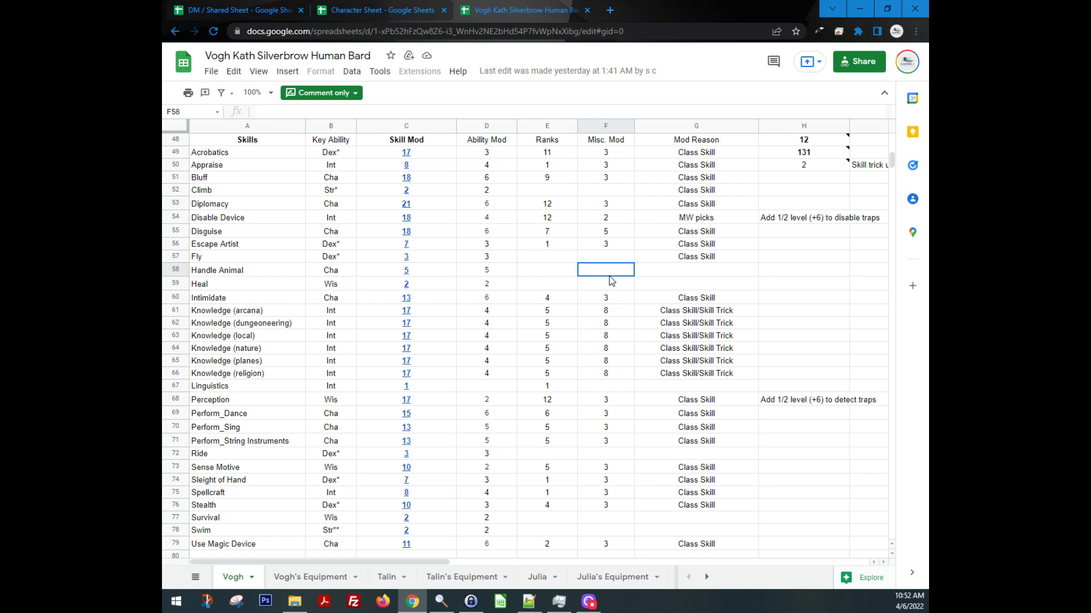
Review the Spells Known section, focusing on the 1st Level heading and the Cure light wounds entry.
scroll(611, 280, down, 7)
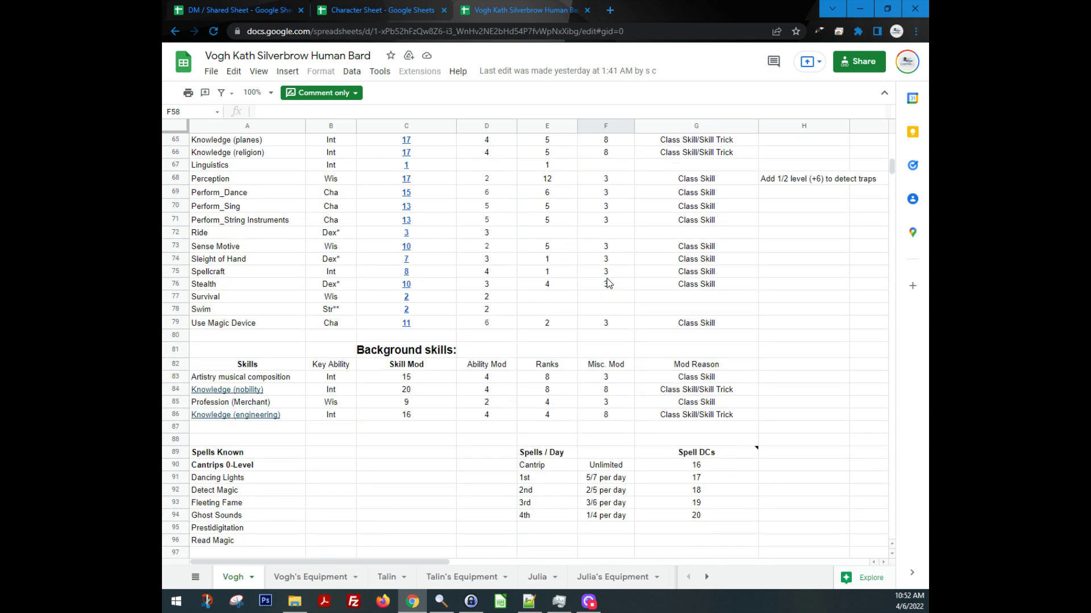
scroll(592, 291, down, 2)
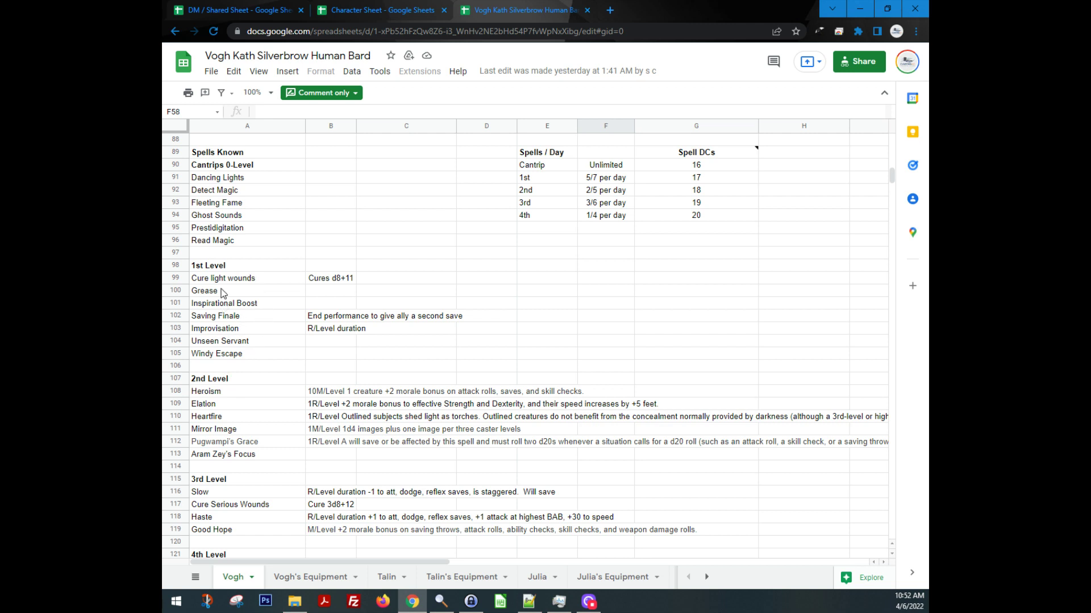
click(293, 283)
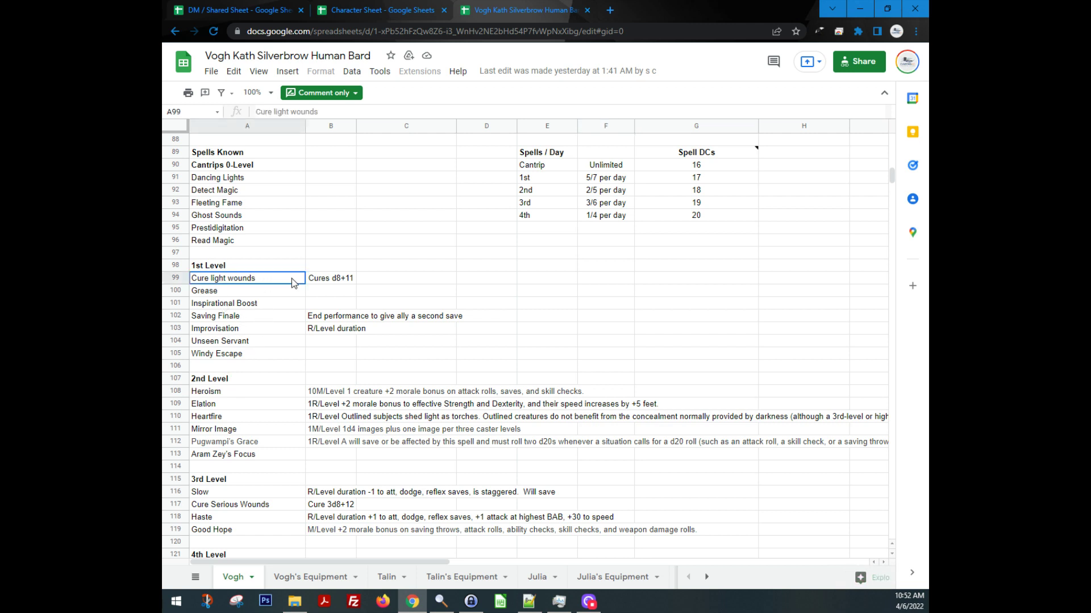
right_click(279, 282)
drag(244, 265, 241, 286)
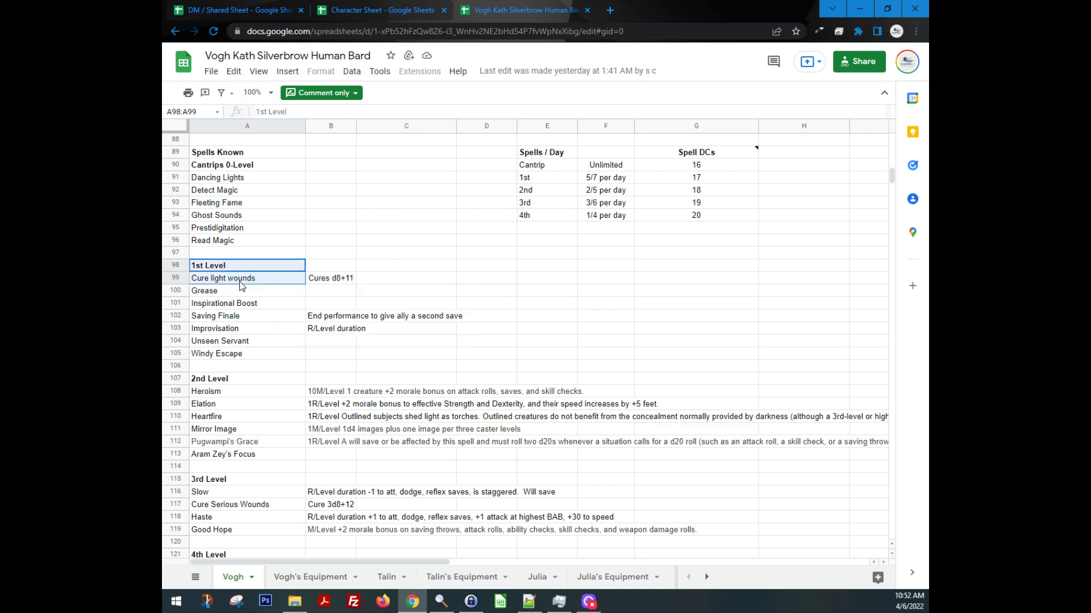
In the Character Sheet spreadsheet, add the note "This is when I attack with my sword." to the Melee label in A16.
click(241, 281)
click(386, 5)
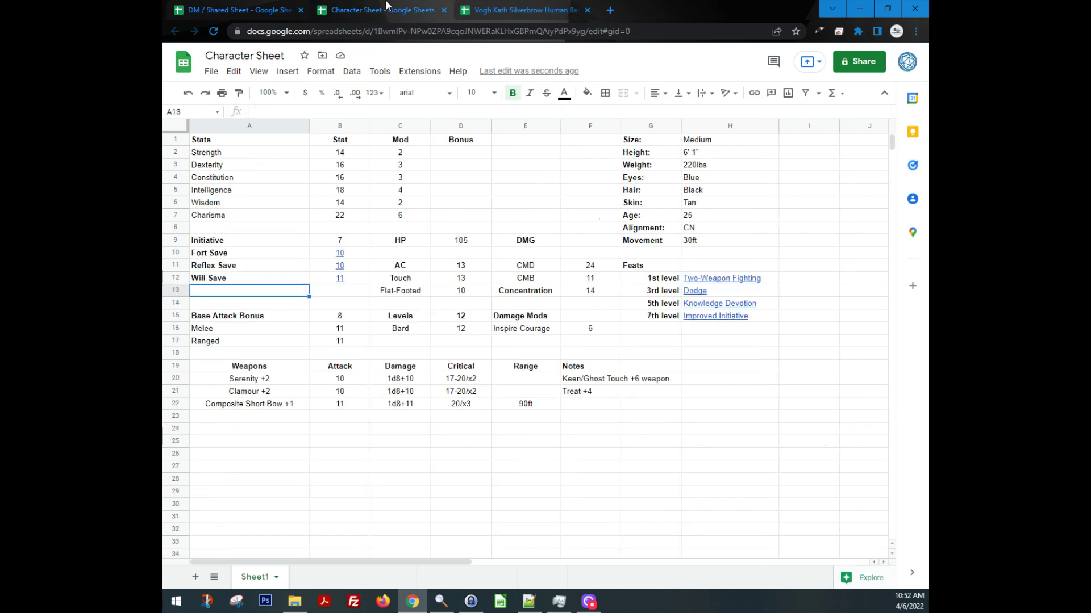
right_click(228, 328)
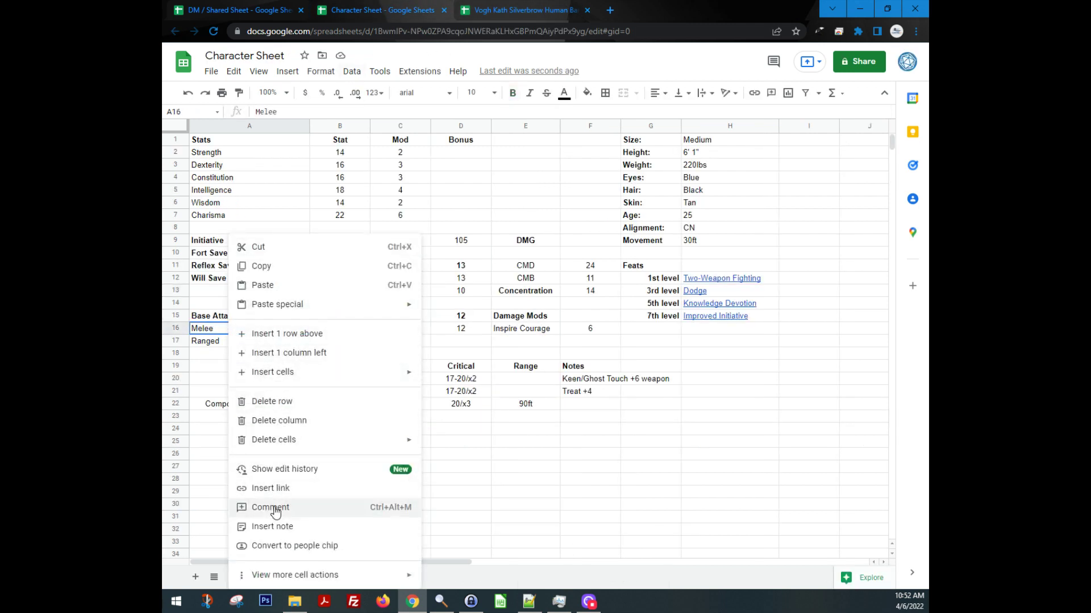
click(284, 527)
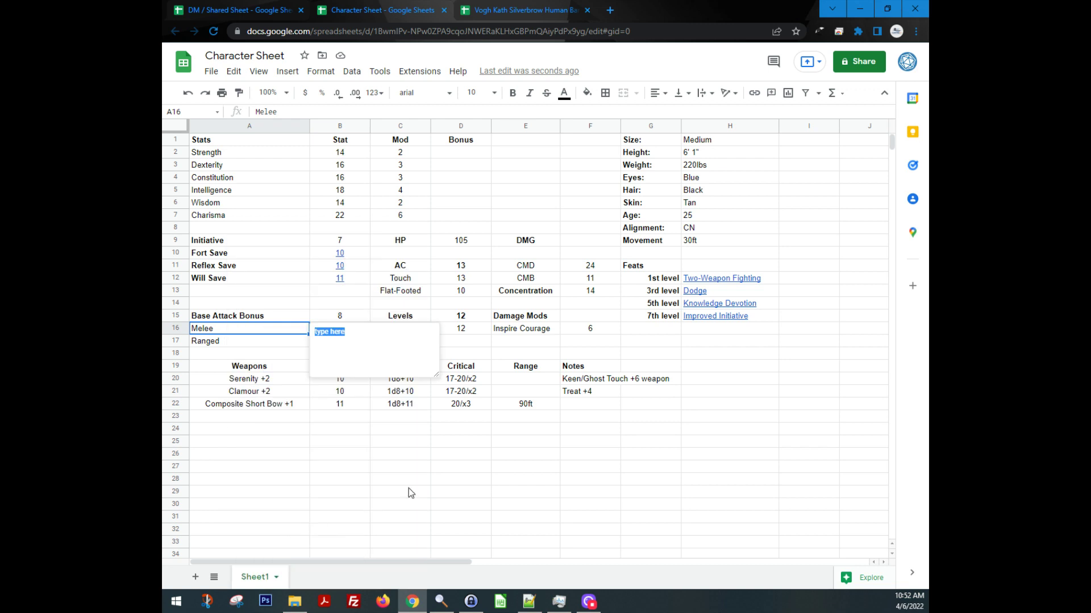
text(This is when I attack with my sword.)
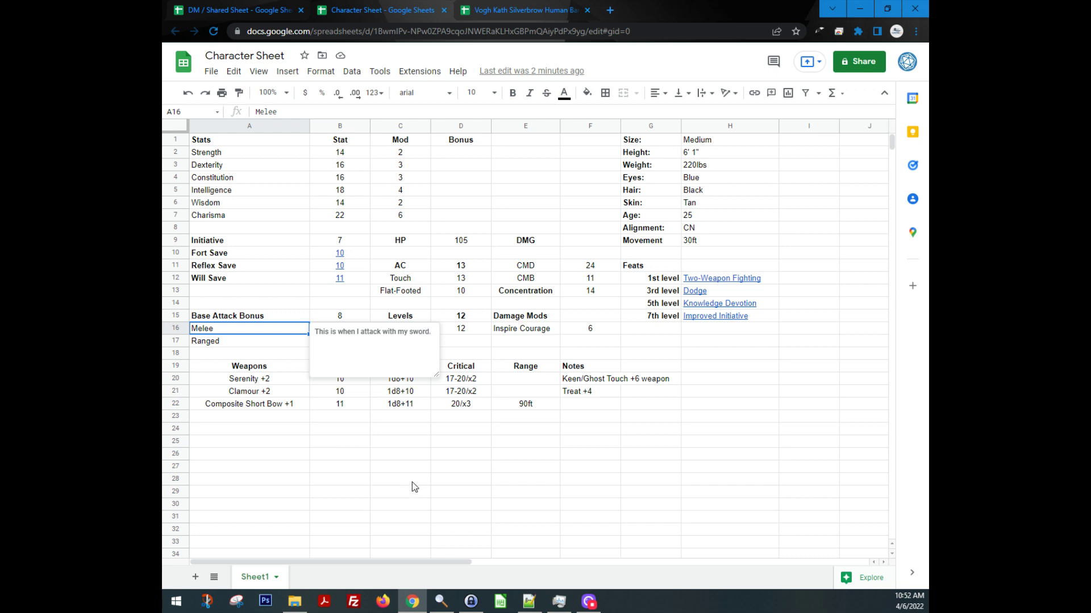
click(410, 480)
click(255, 330)
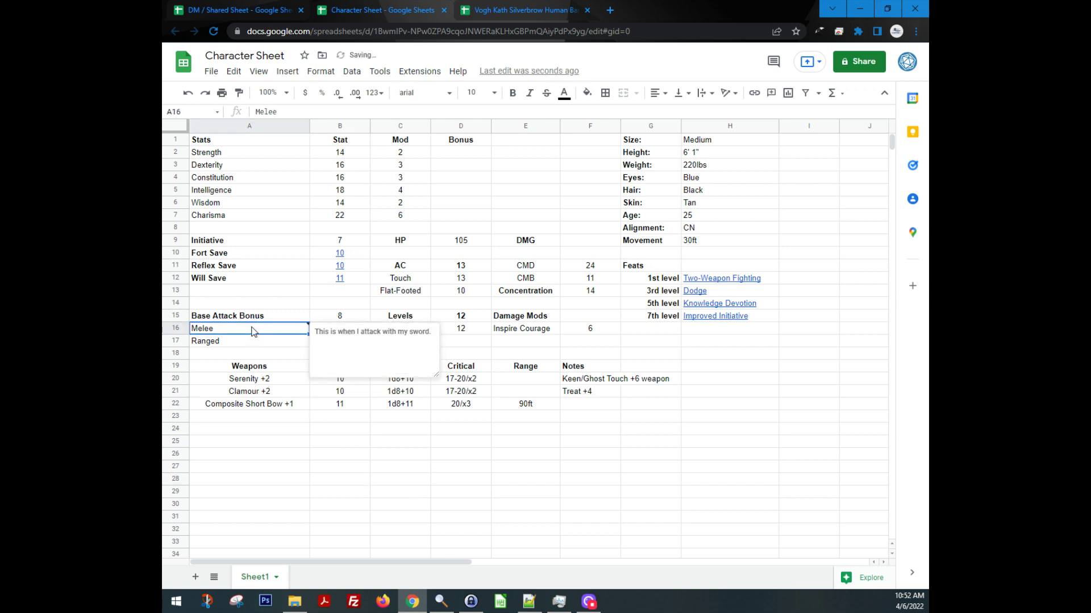
click(296, 306)
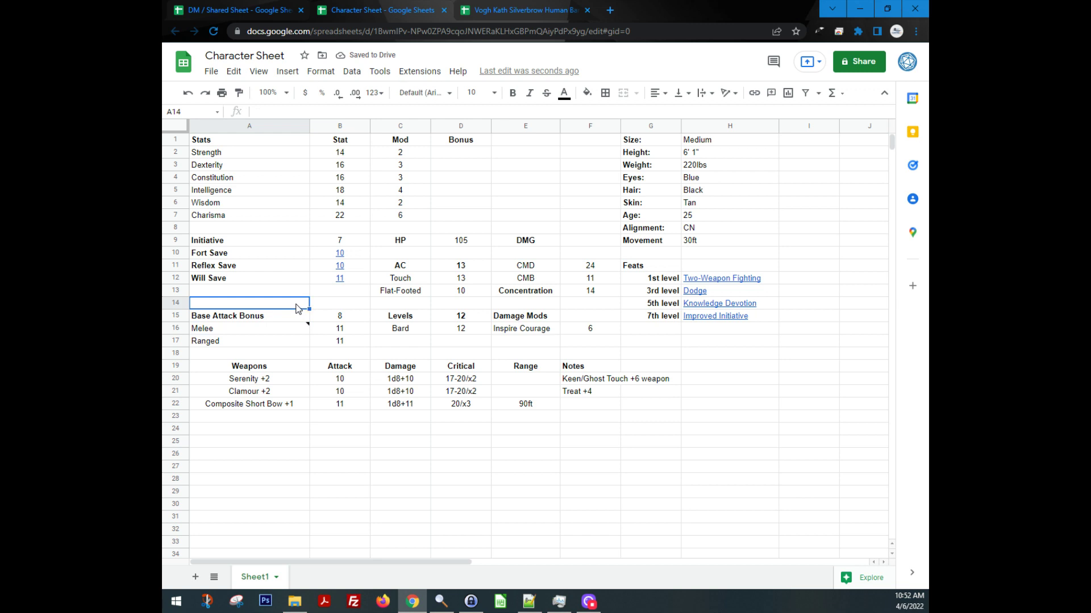
Return to the human bard's spreadsheet and examine the Spell DCs formulas for the cantrip and 1st-level rows, plus the rest of that column.
click(513, 5)
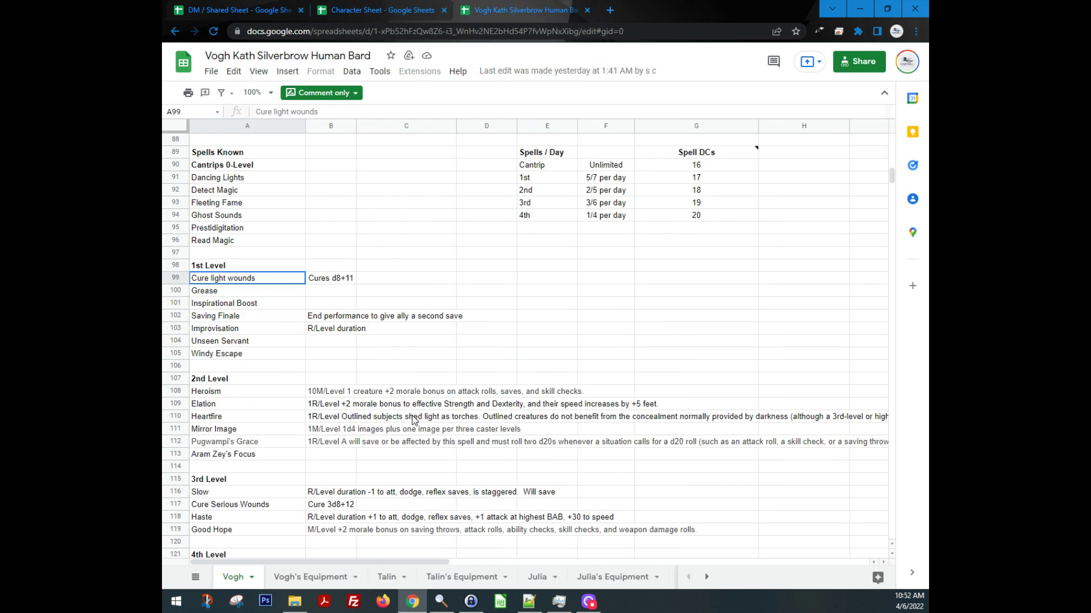
scroll(418, 365, down, 2)
scroll(419, 364, up, 2)
click(717, 168)
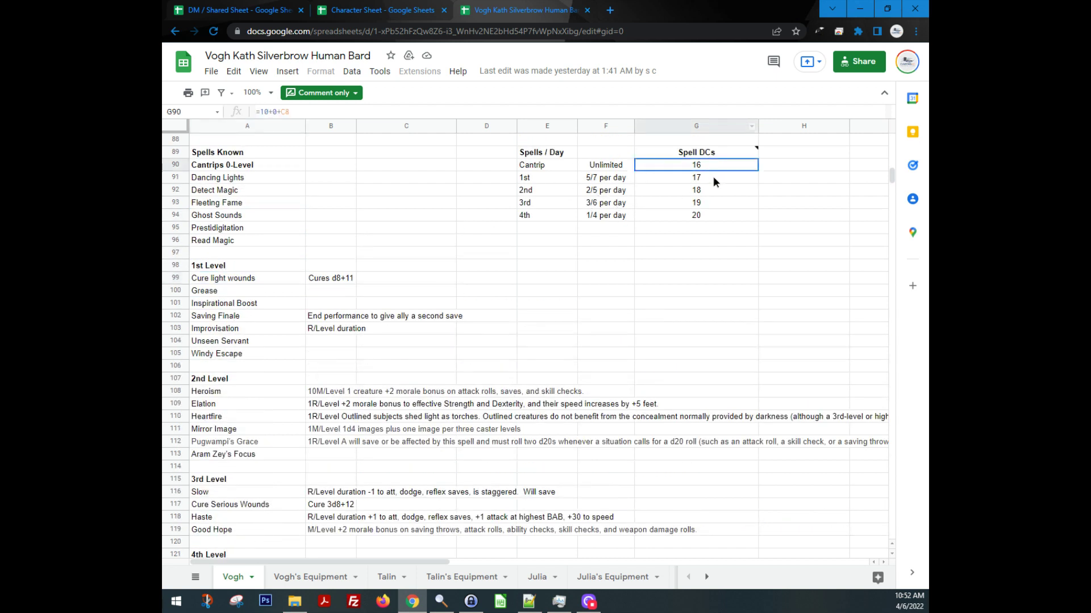
click(714, 178)
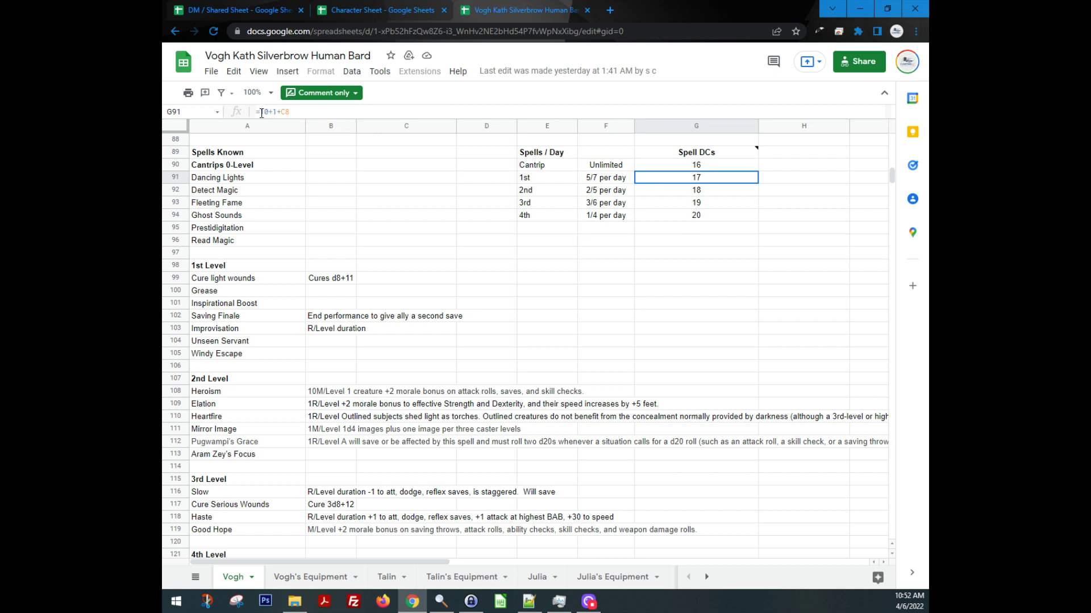
click(680, 230)
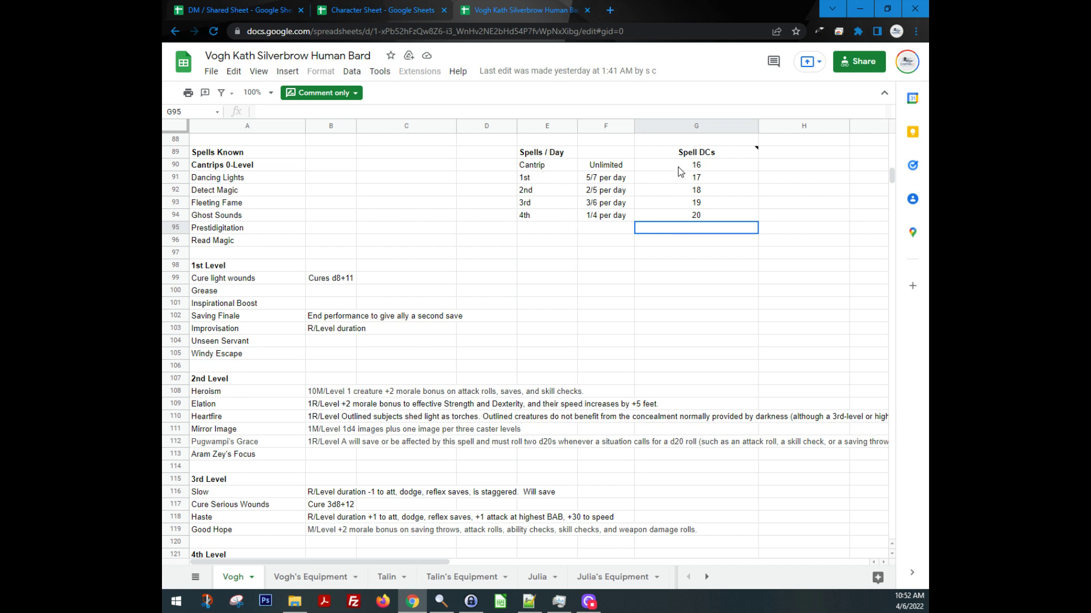
drag(680, 171, 673, 220)
click(684, 233)
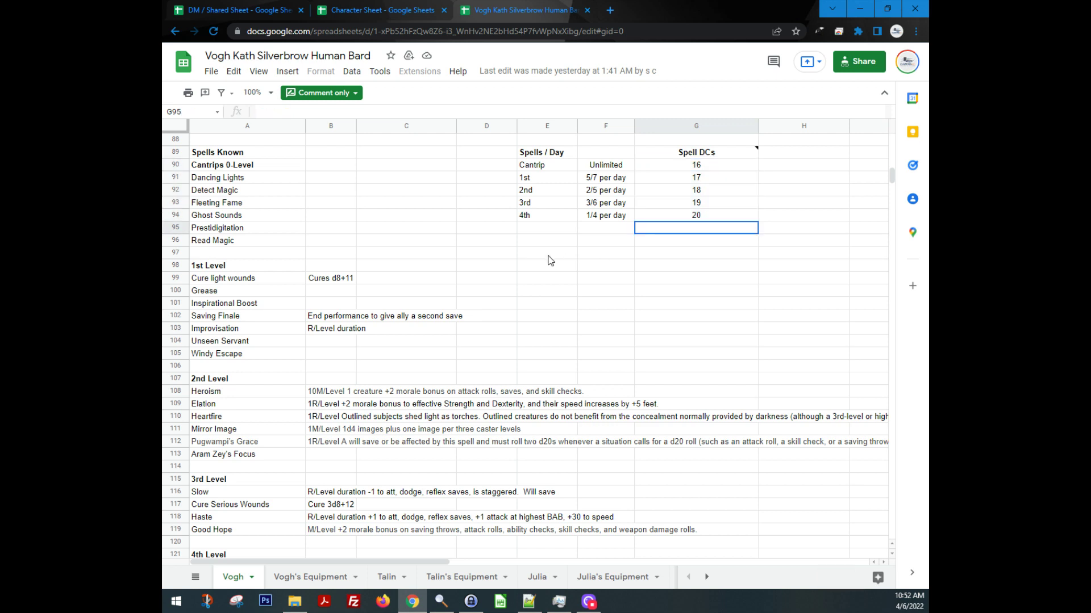